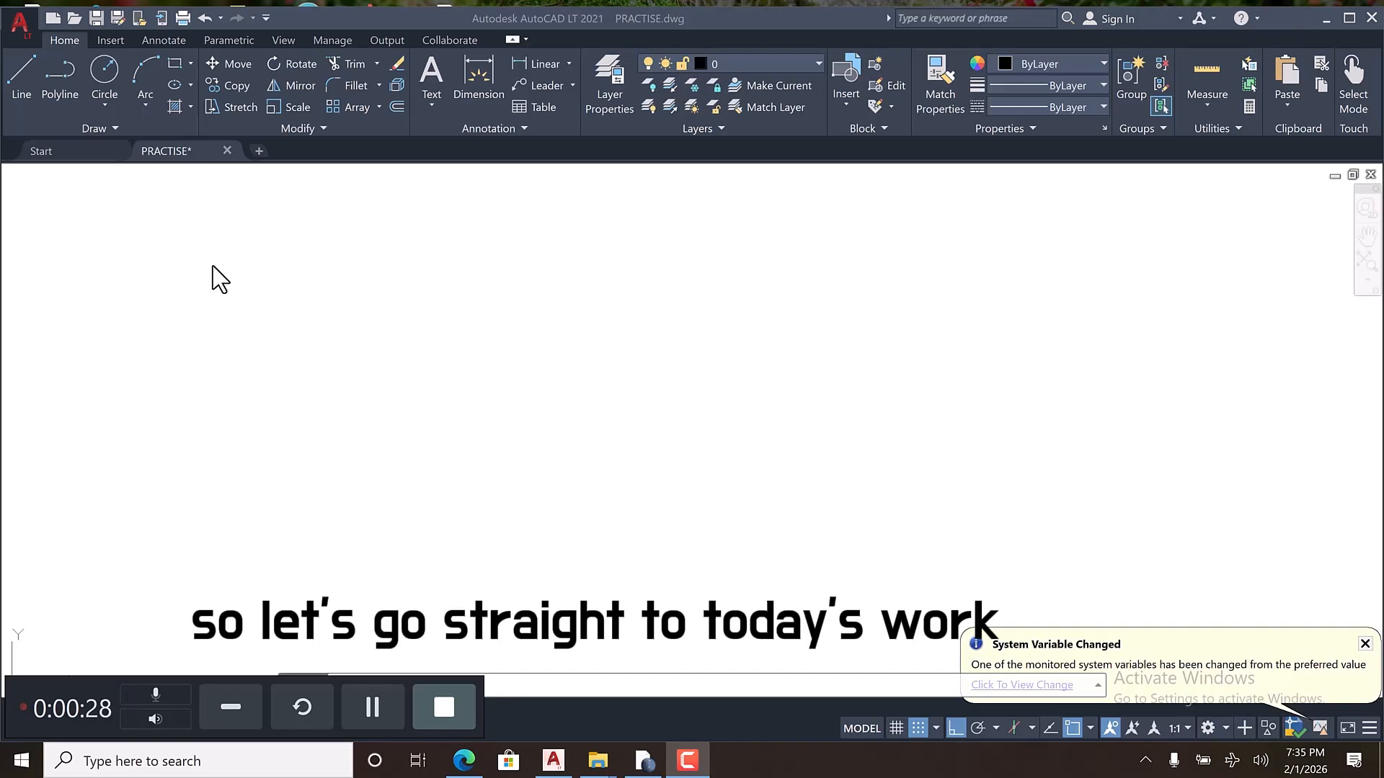
# Step: Draw a single horizontal polyline segment 4000 long in the empty drawing area
pyautogui.click(55, 88)
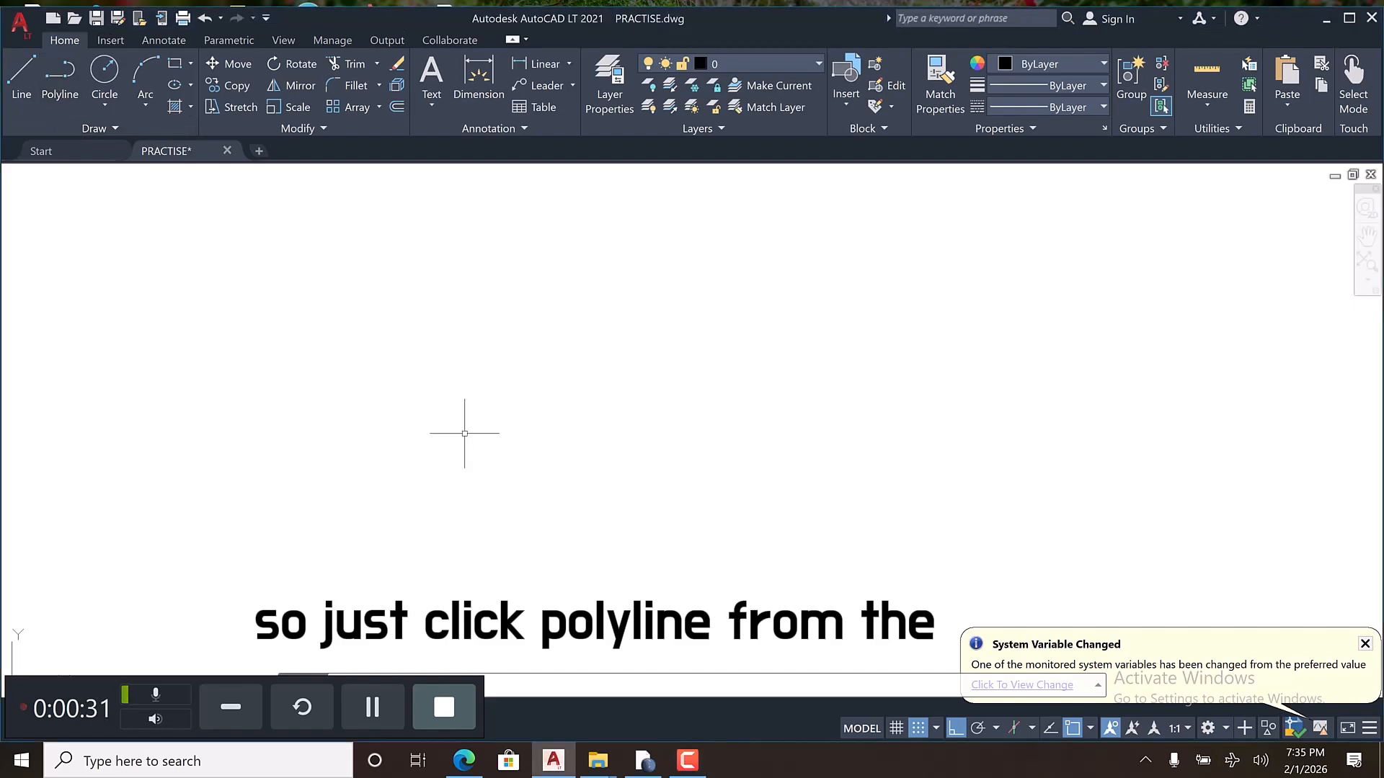
pyautogui.click(54, 80)
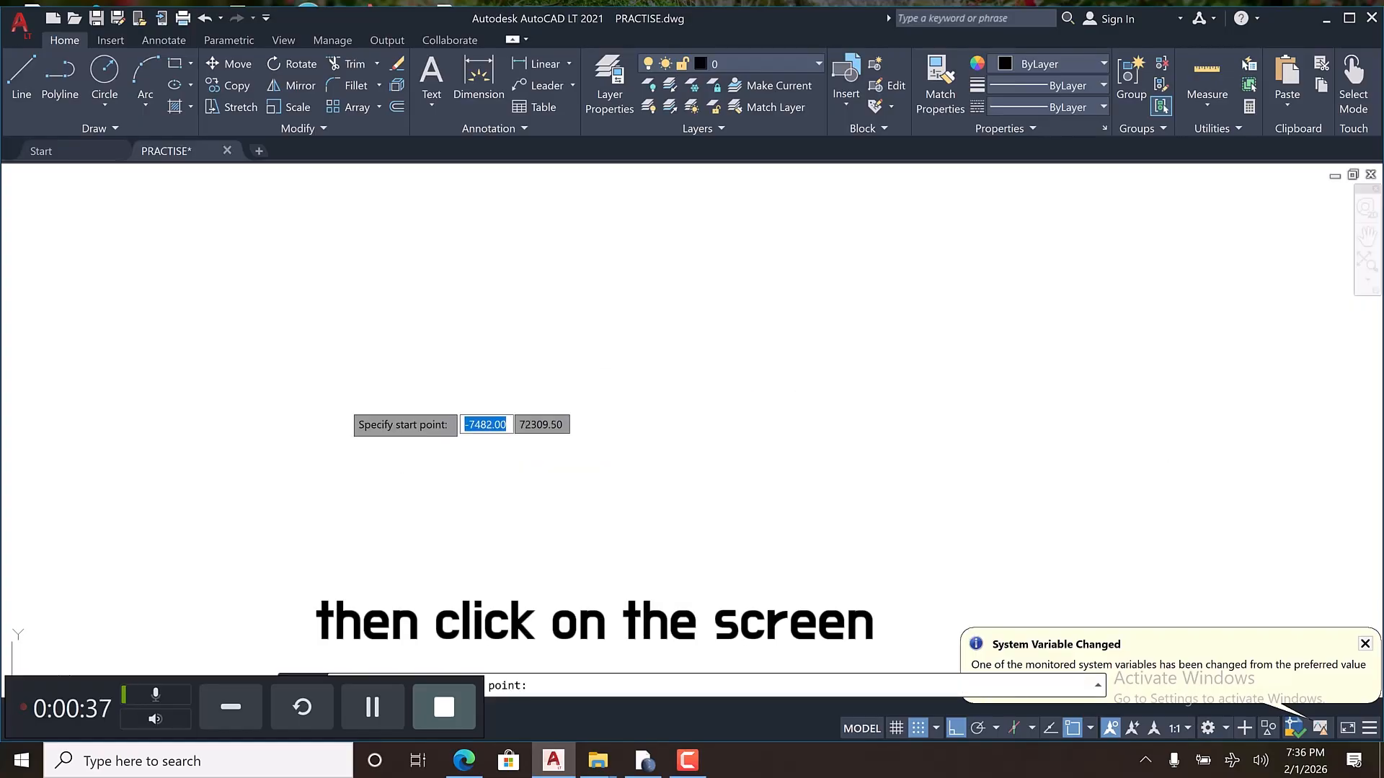
pyautogui.click(342, 403)
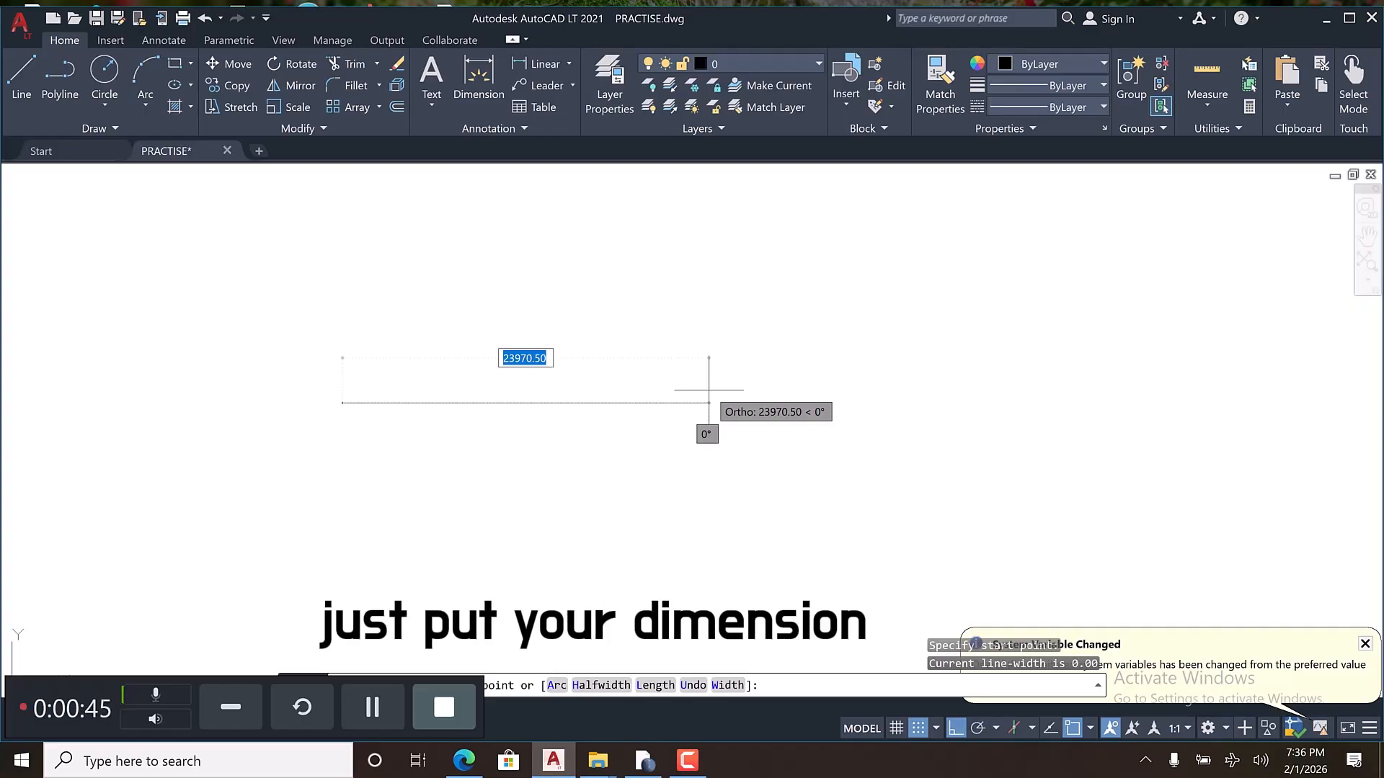
pyautogui.write('40')
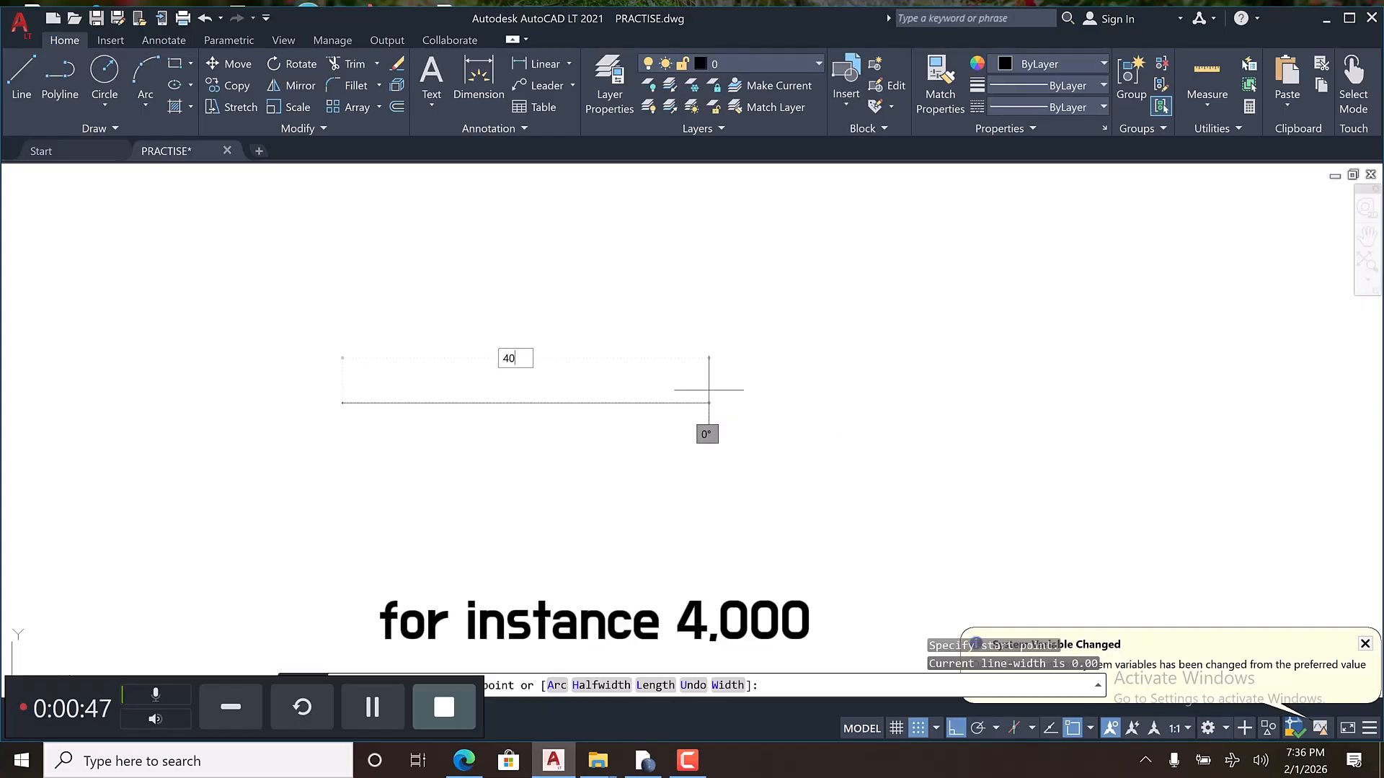
pyautogui.write('00')
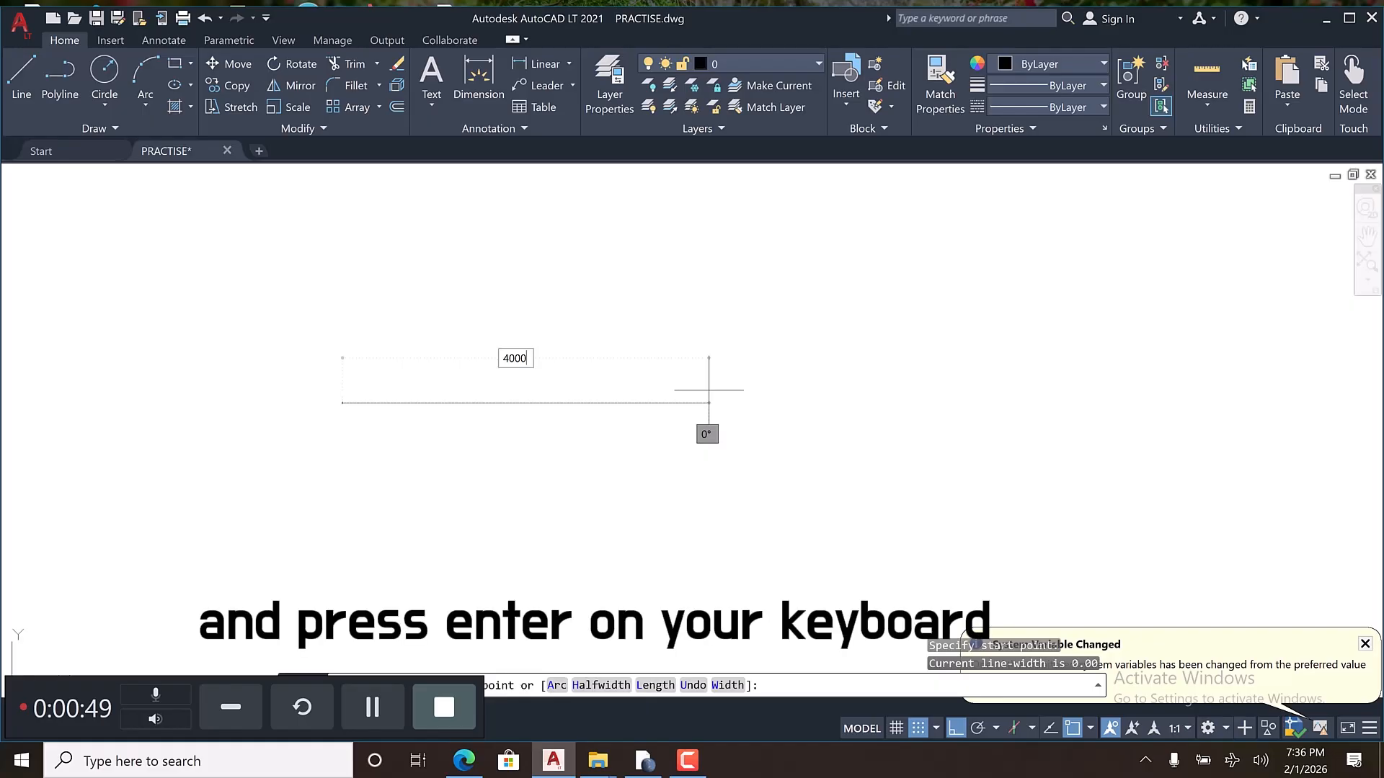
pyautogui.press('Return')
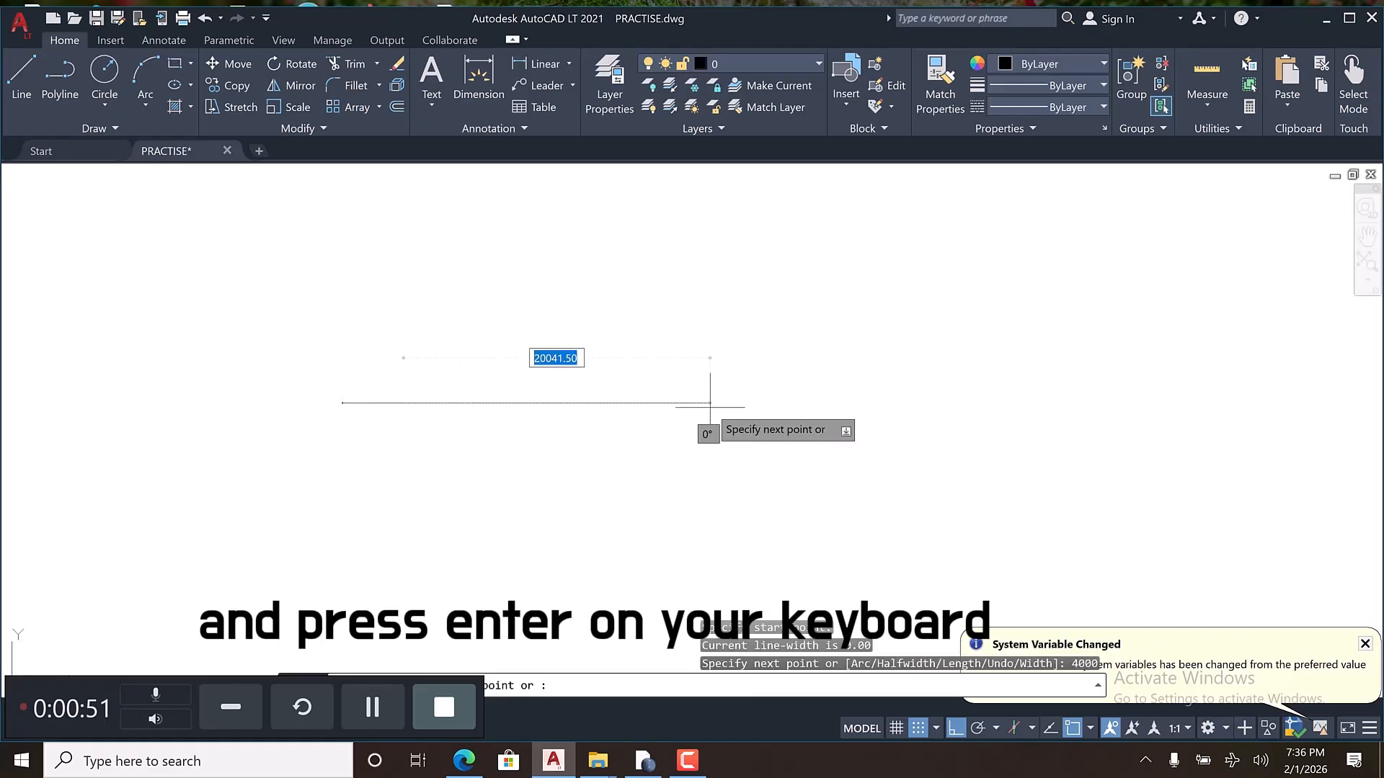
pyautogui.press('Escape')
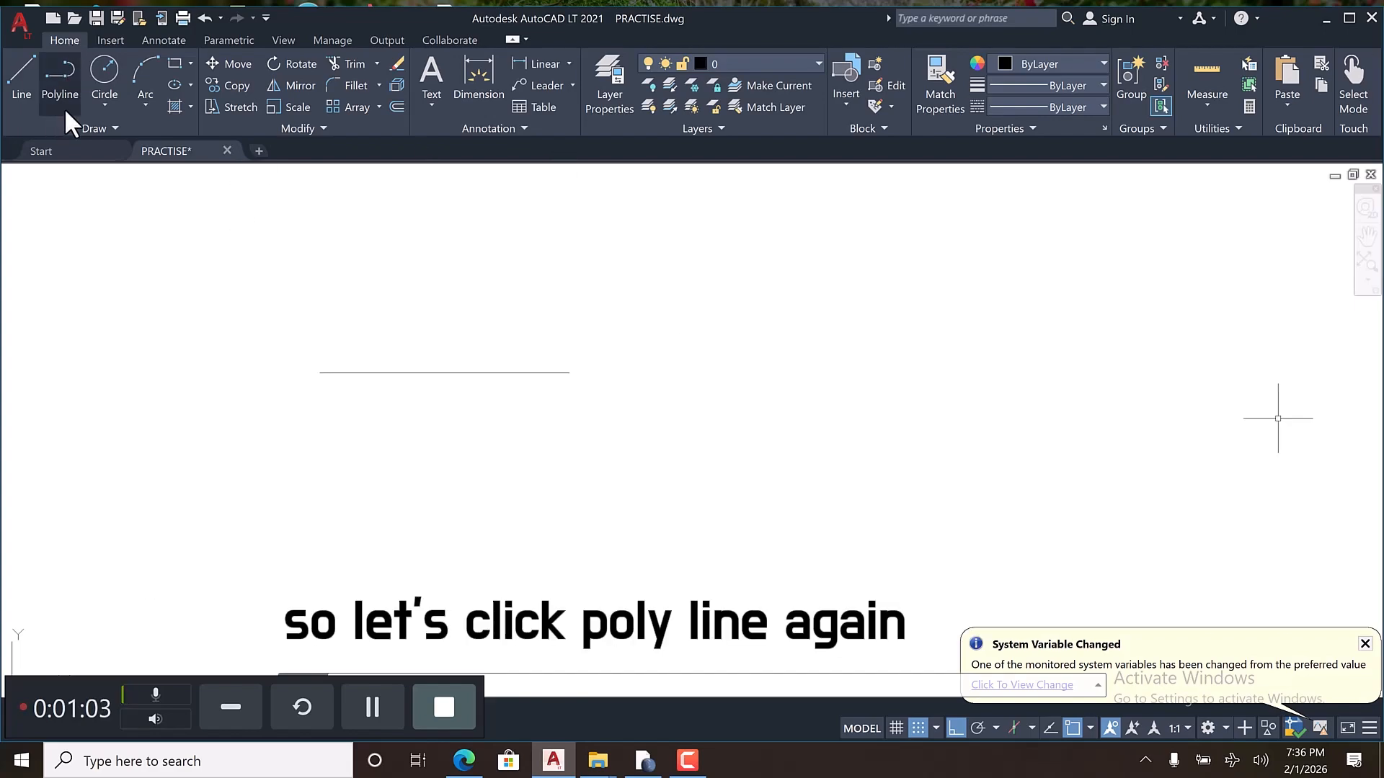
# Step: Draw a 4000 by 2000 rectangle with Polyline to the right of the horizontal segment, finishing the last side with the Close option
pyautogui.click(68, 85)
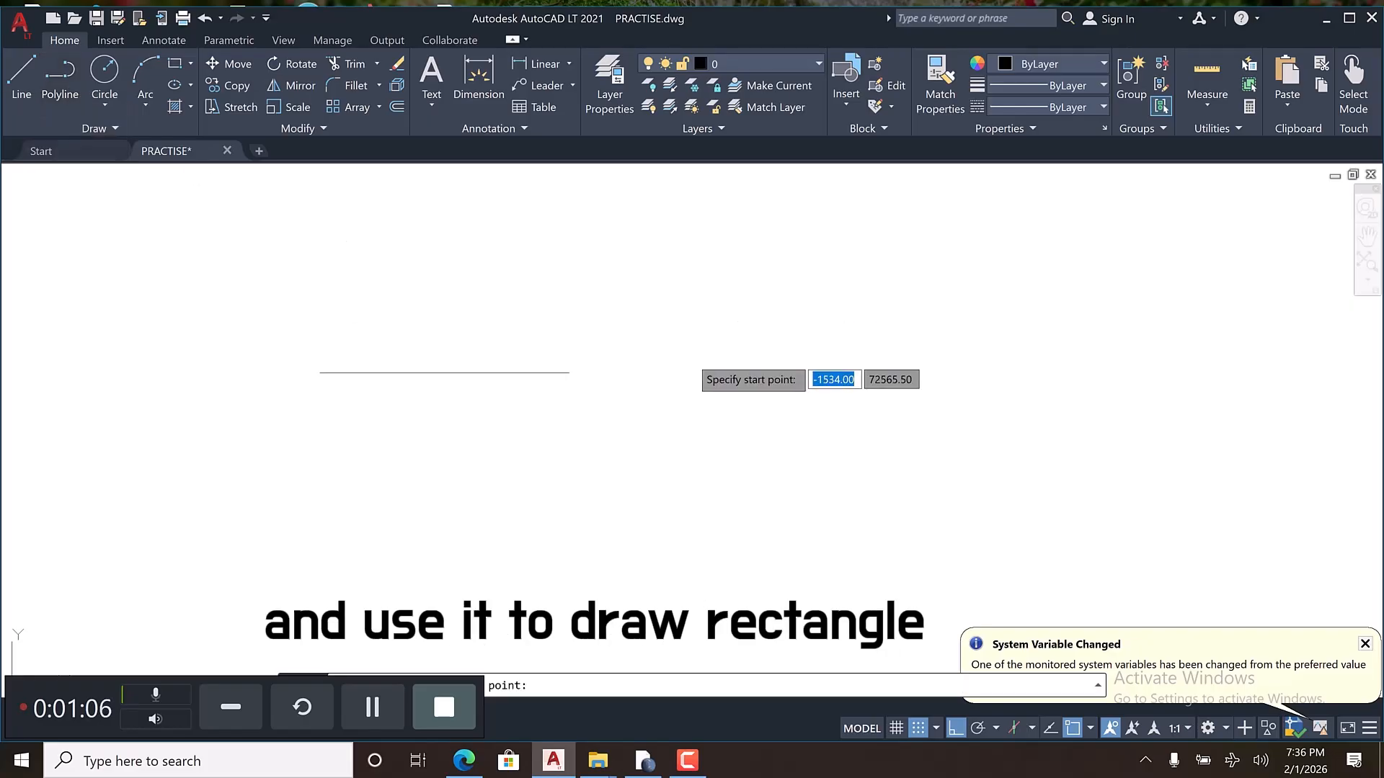
pyautogui.click(690, 358)
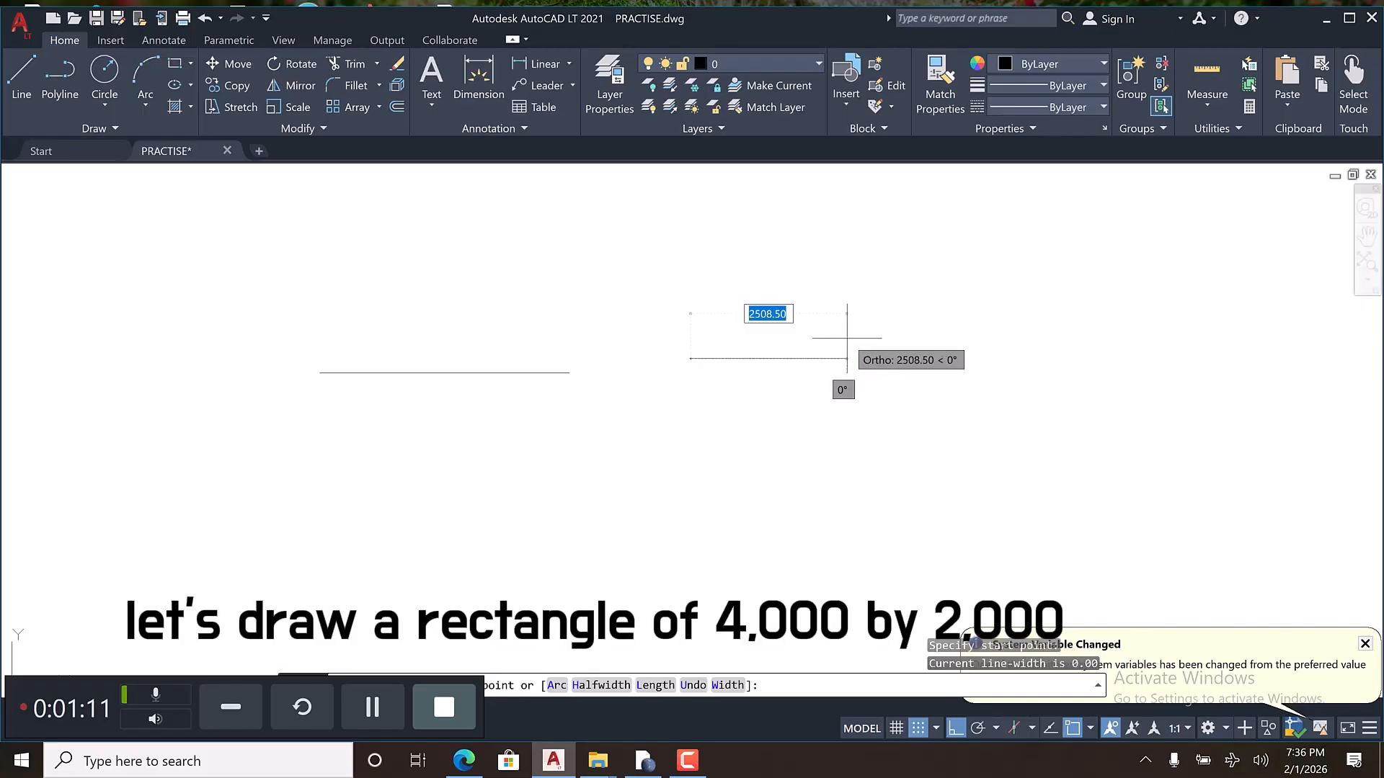
pyautogui.write('4')
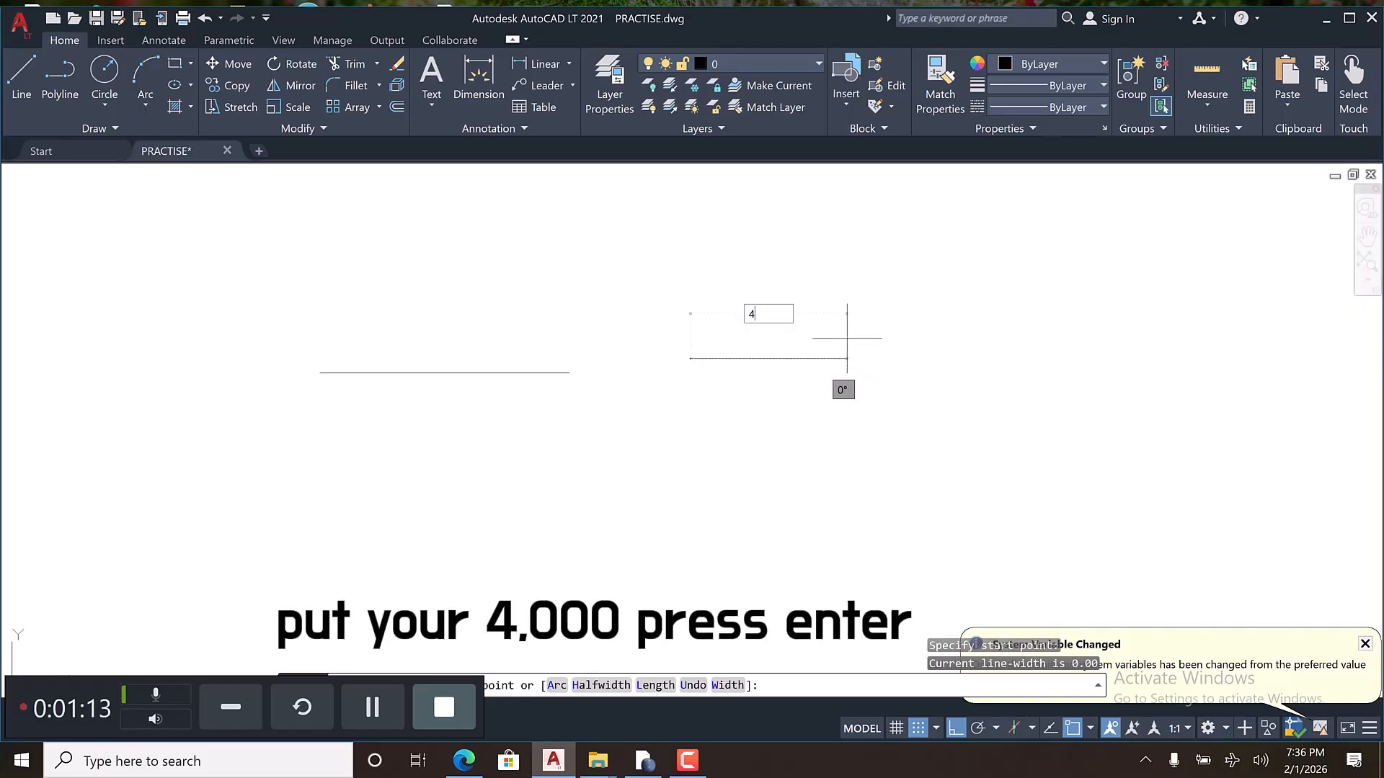
pyautogui.write('000')
pyautogui.press('Return')
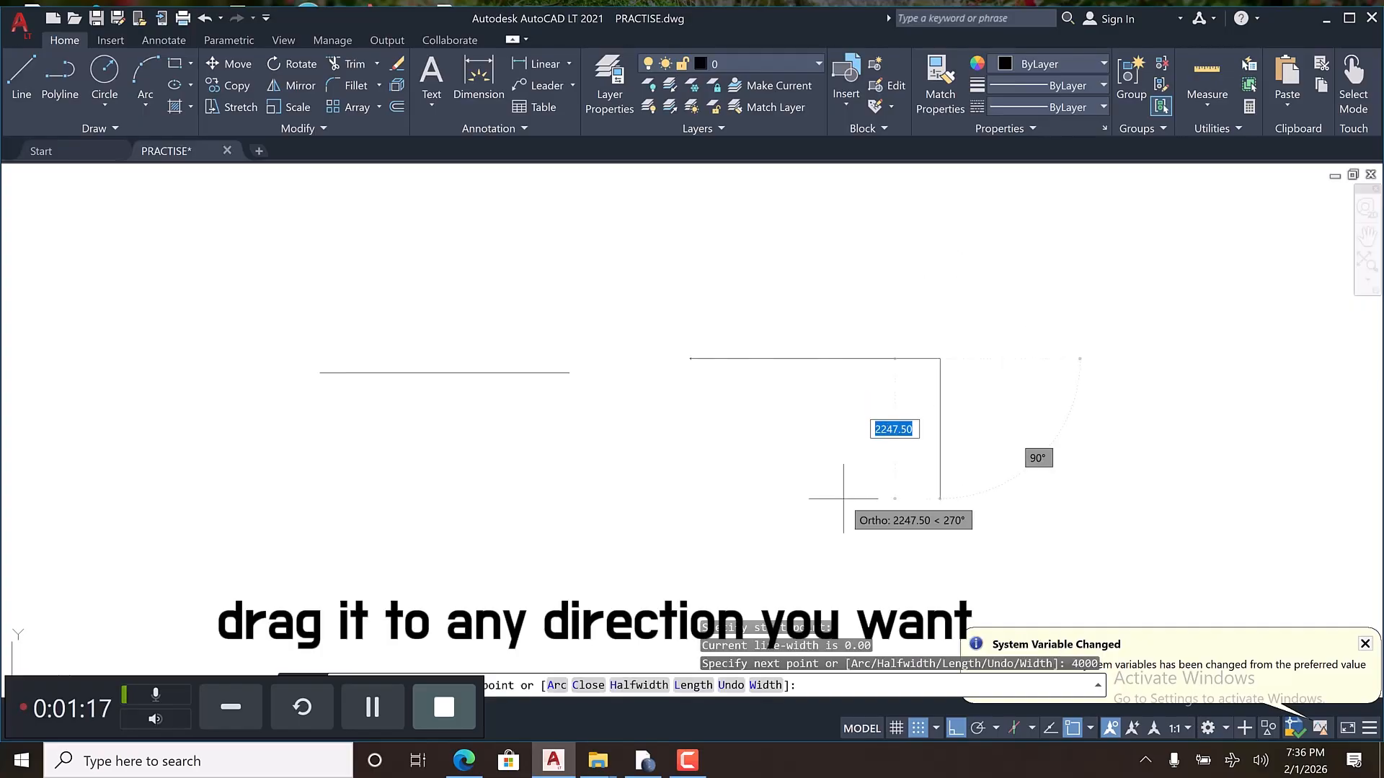
pyautogui.write('2000')
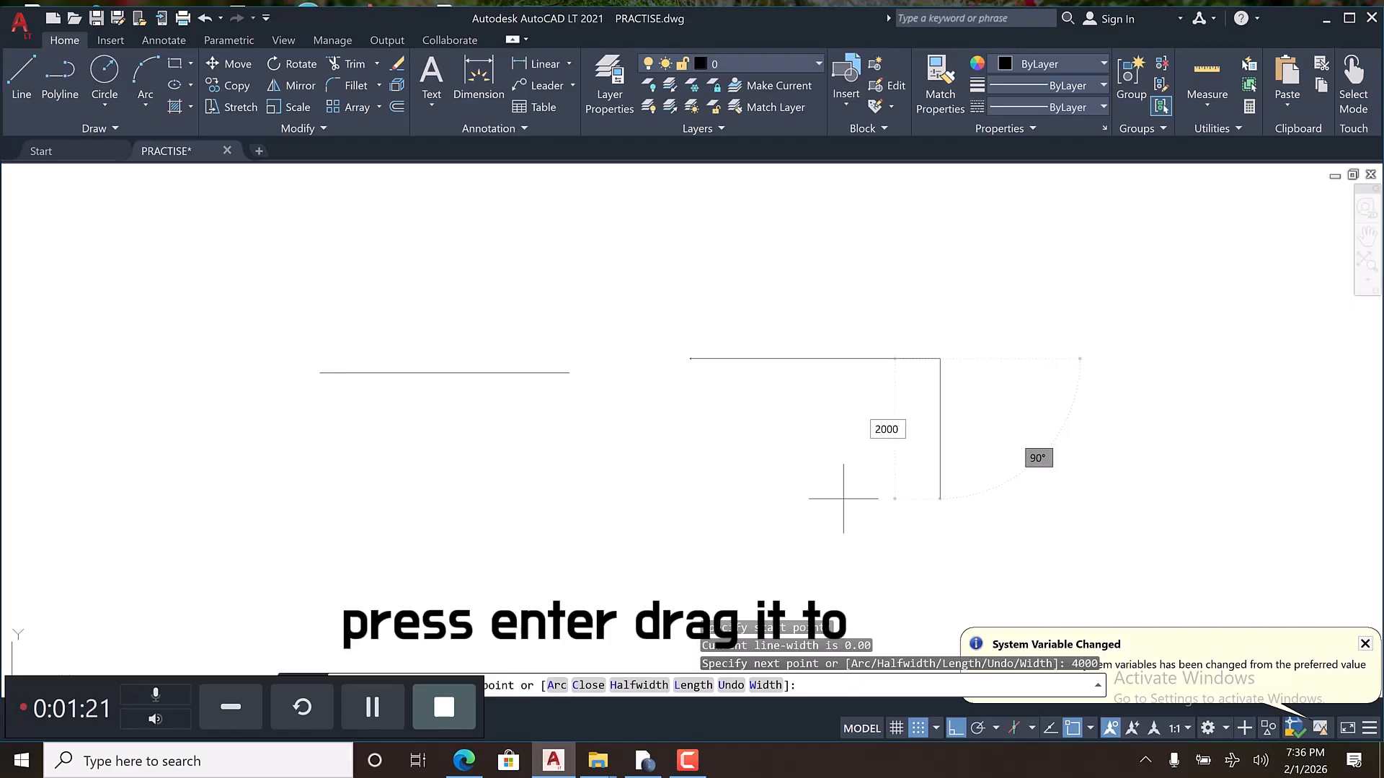
pyautogui.press('Return')
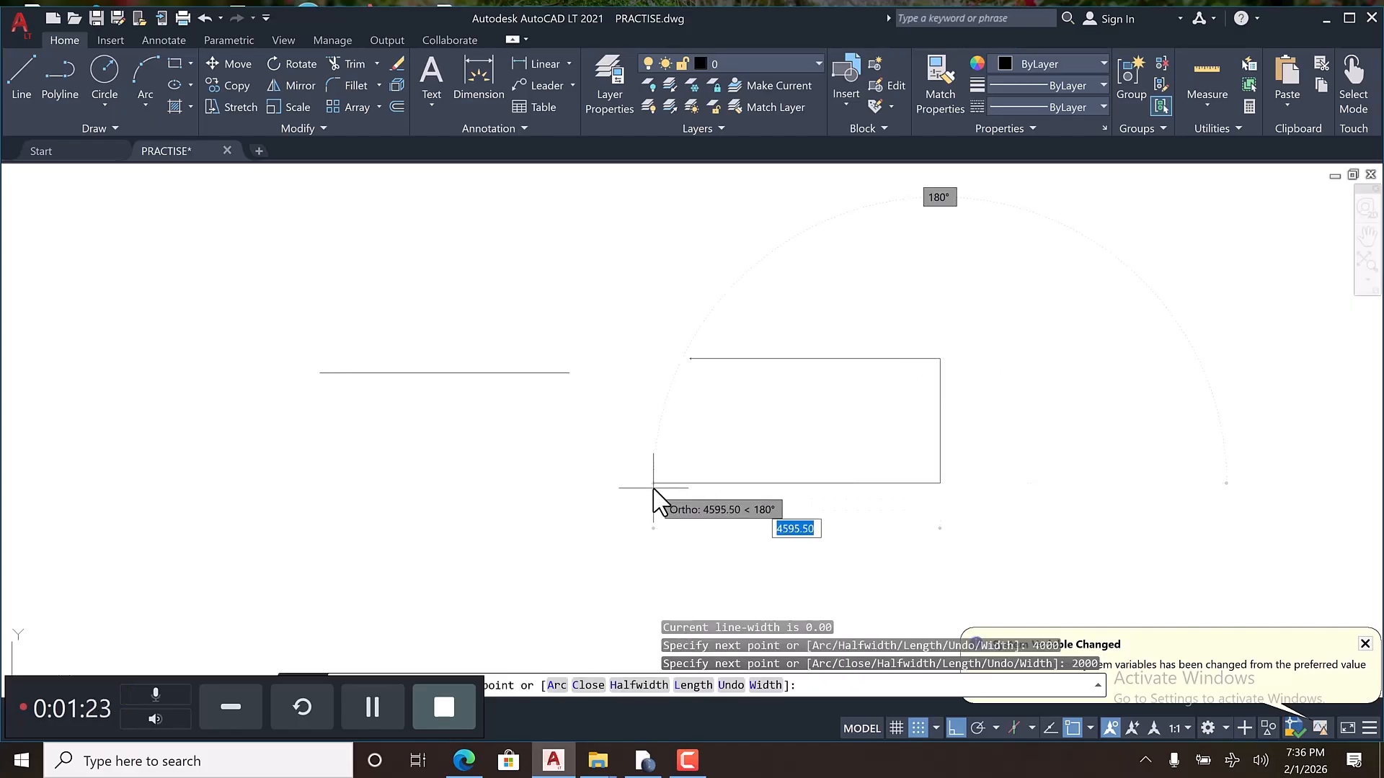
pyautogui.write('4000')
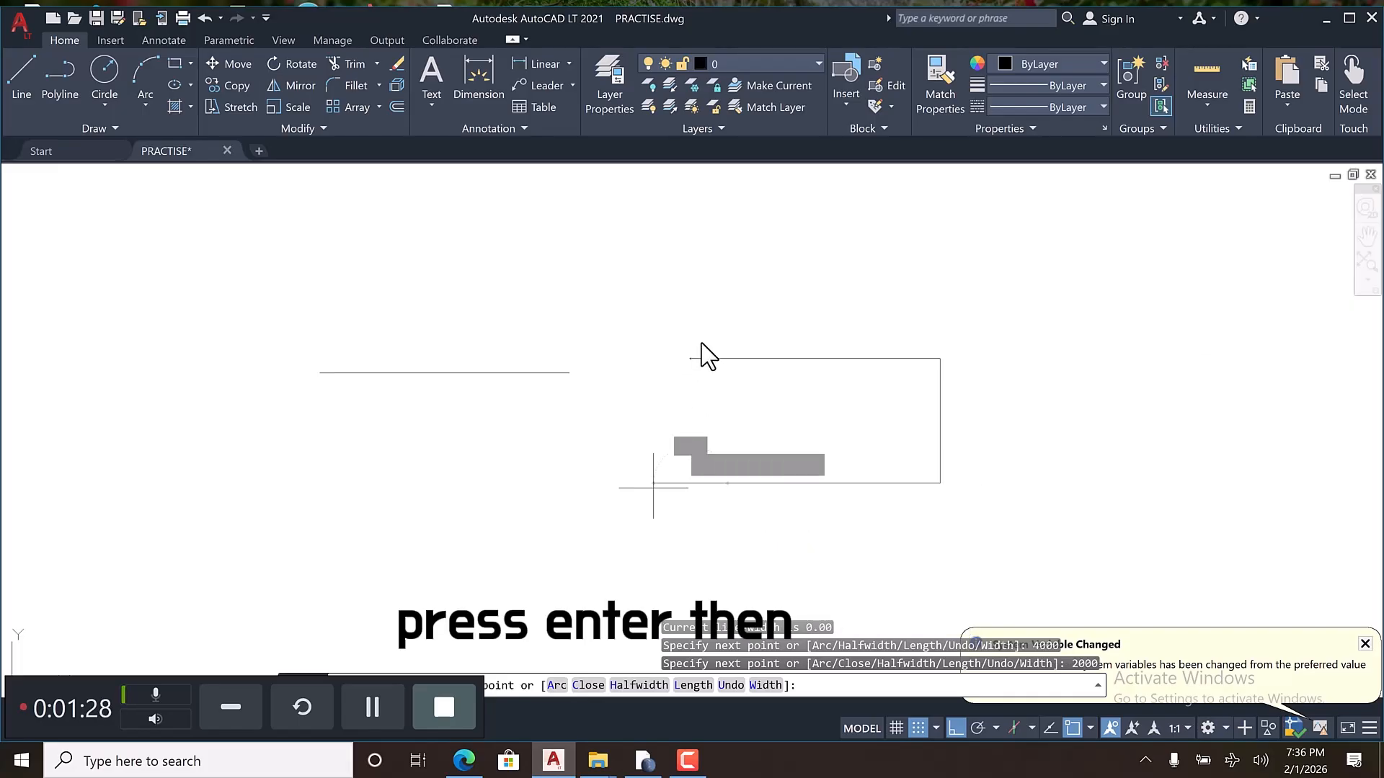
pyautogui.press('Return')
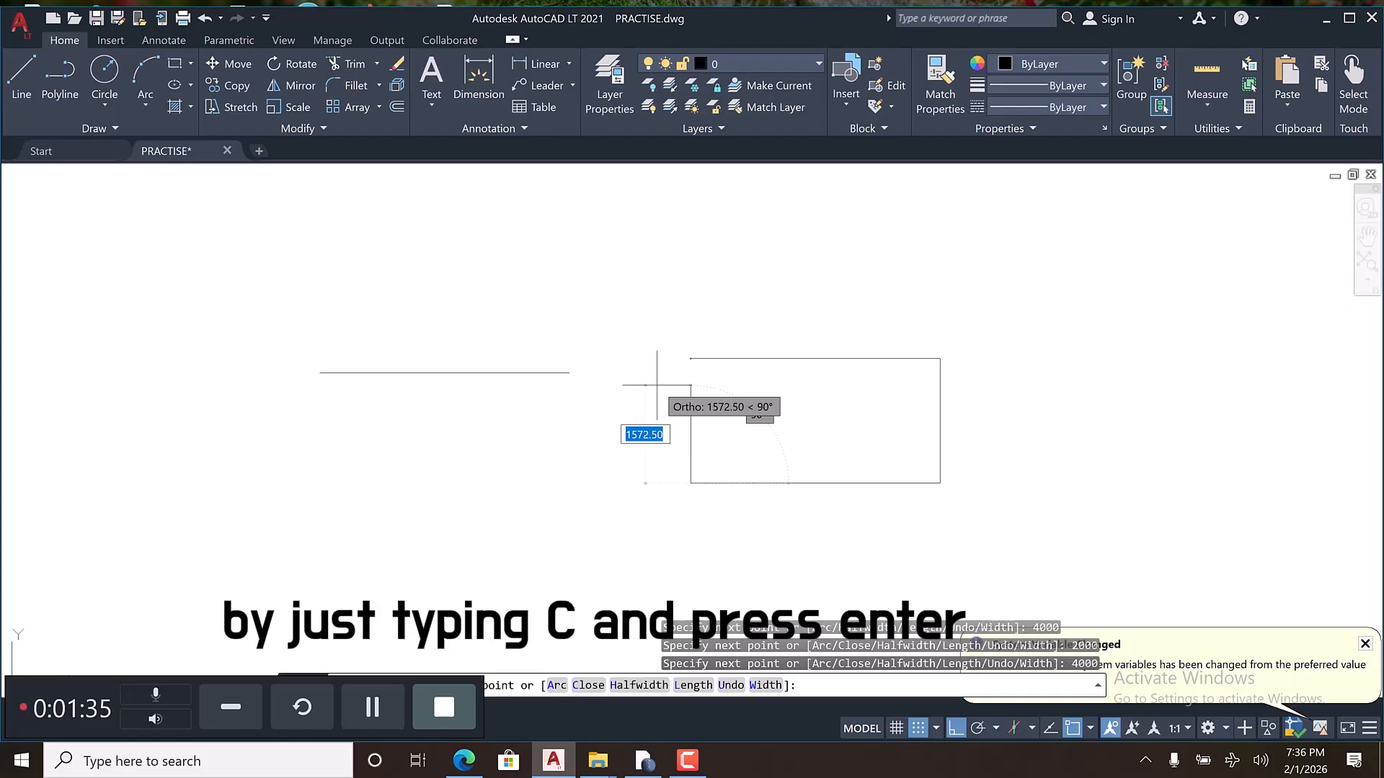
pyautogui.write('C')
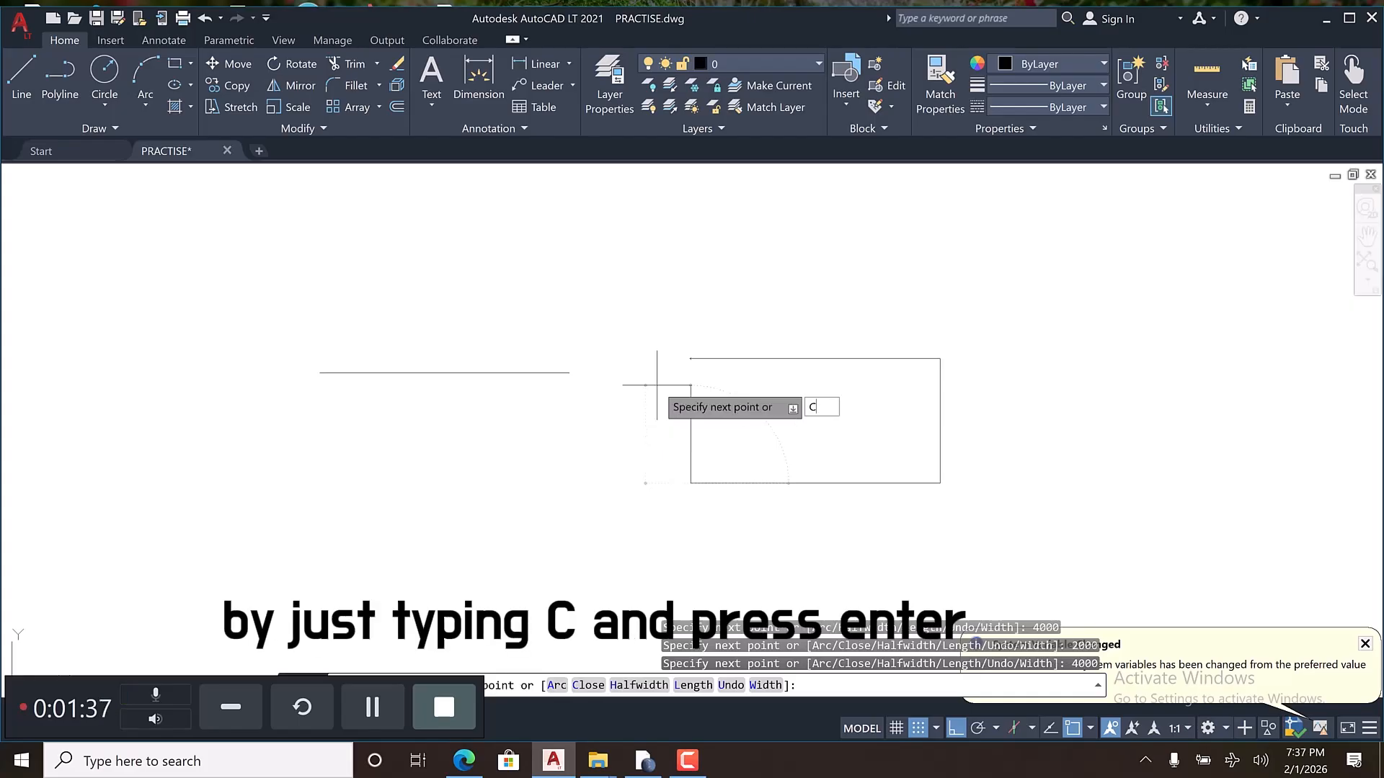
pyautogui.press('Return')
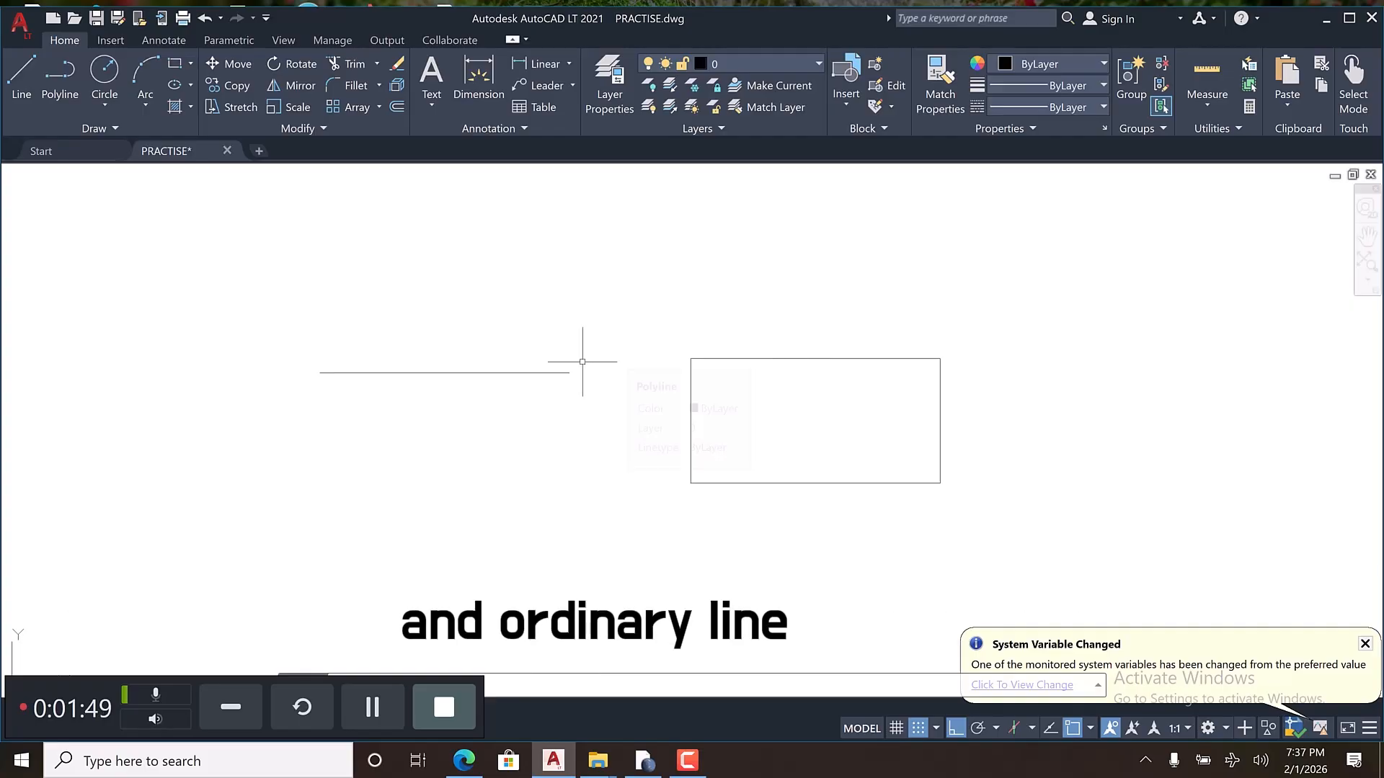
# Step: Draw a second 4000 by 2000 rectangle with the Line command, right of the polyline rectangle, entering all four side lengths
pyautogui.click(23, 76)
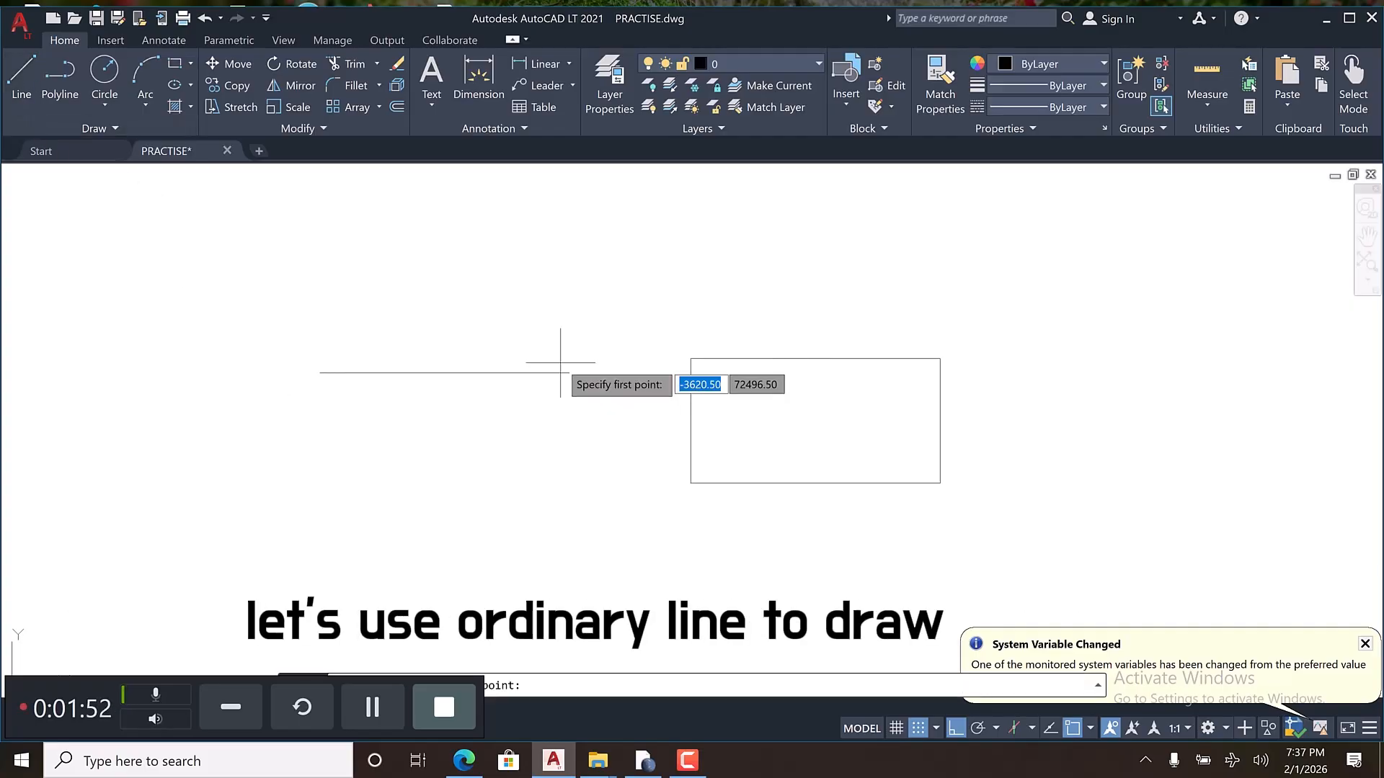
pyautogui.scroll(-1, 286, 429)
pyautogui.scroll(2, 782, 416)
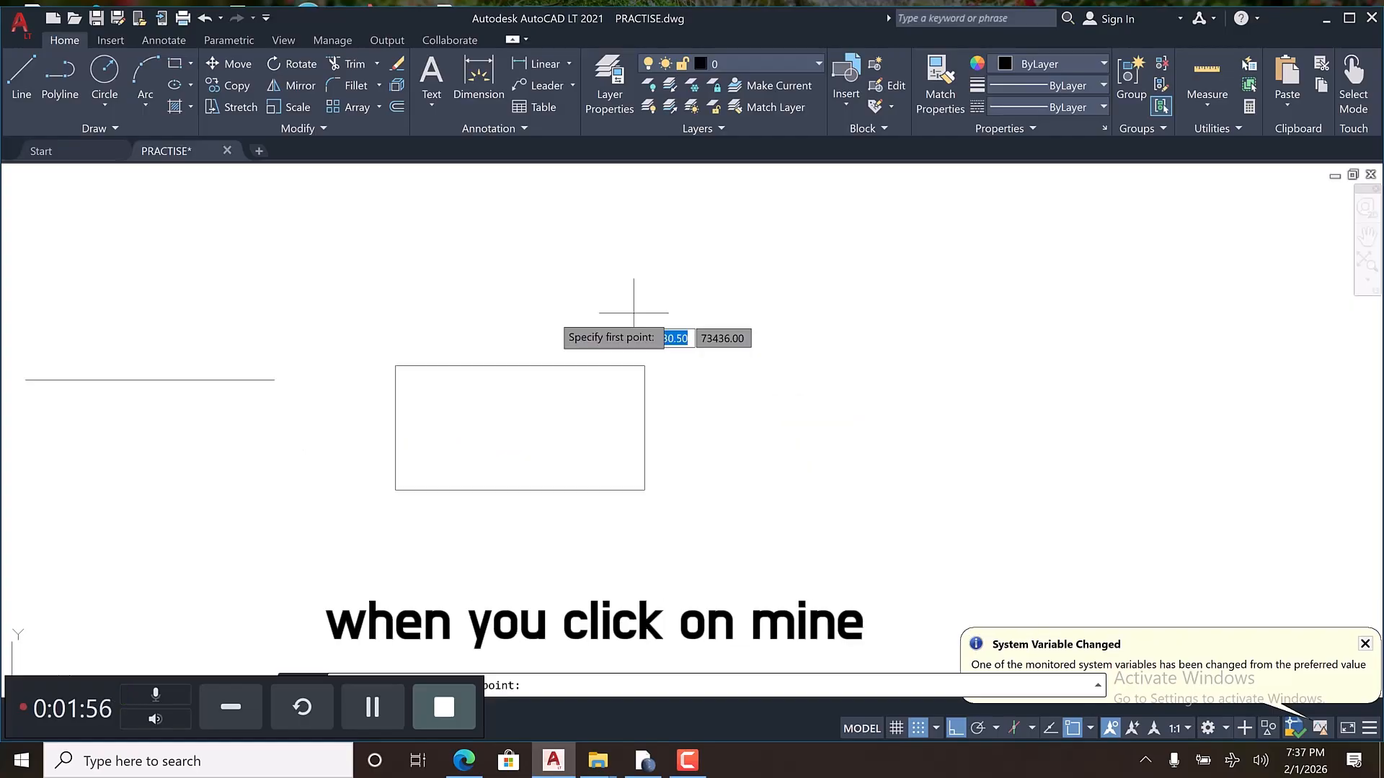
pyautogui.click(757, 362)
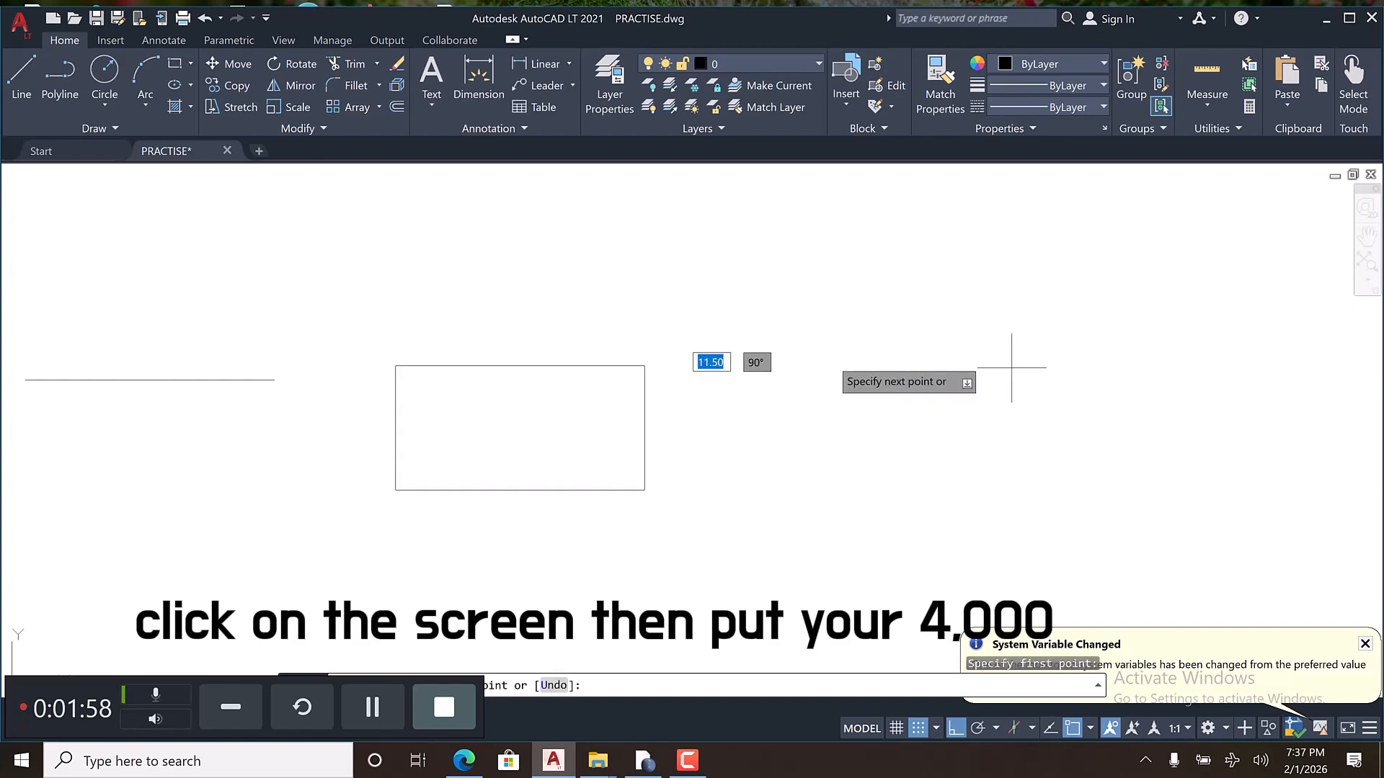
pyautogui.write('4000')
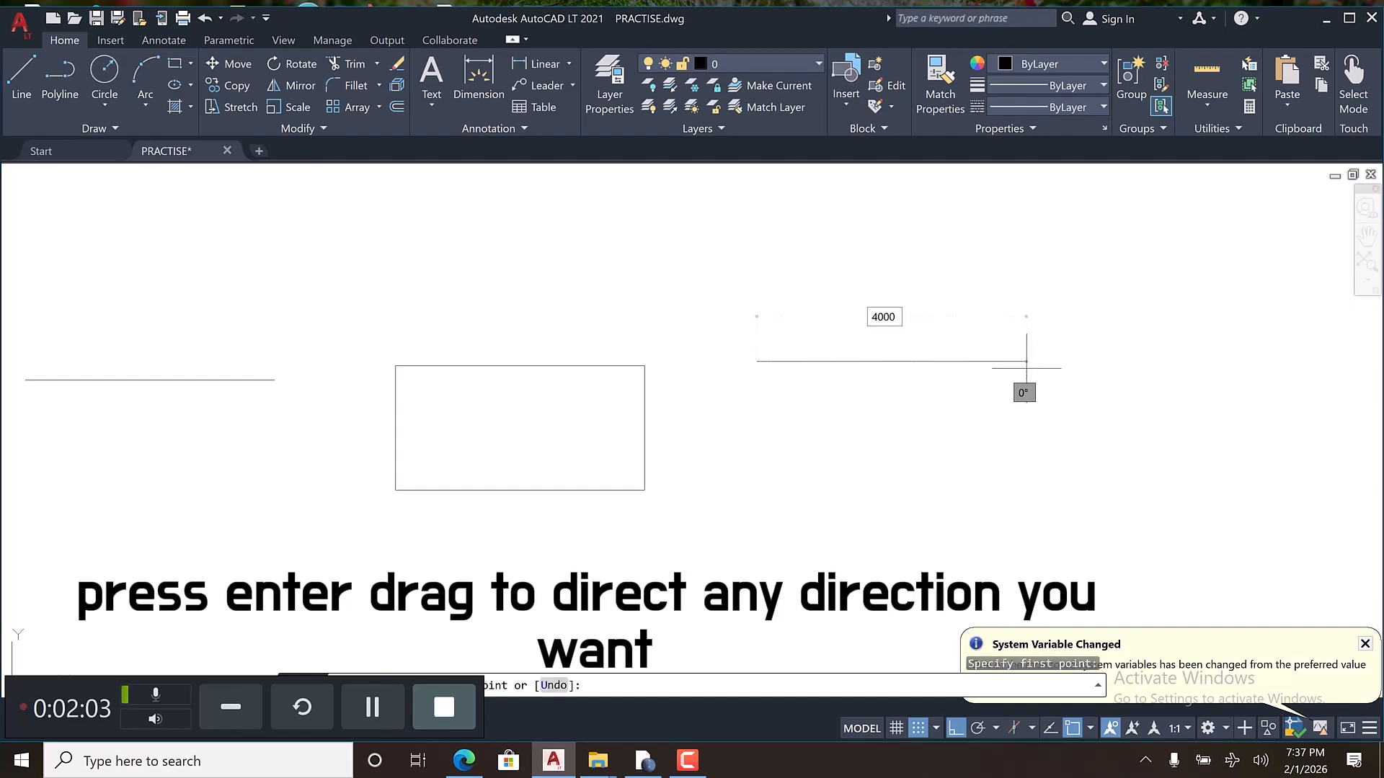
pyautogui.press('Return')
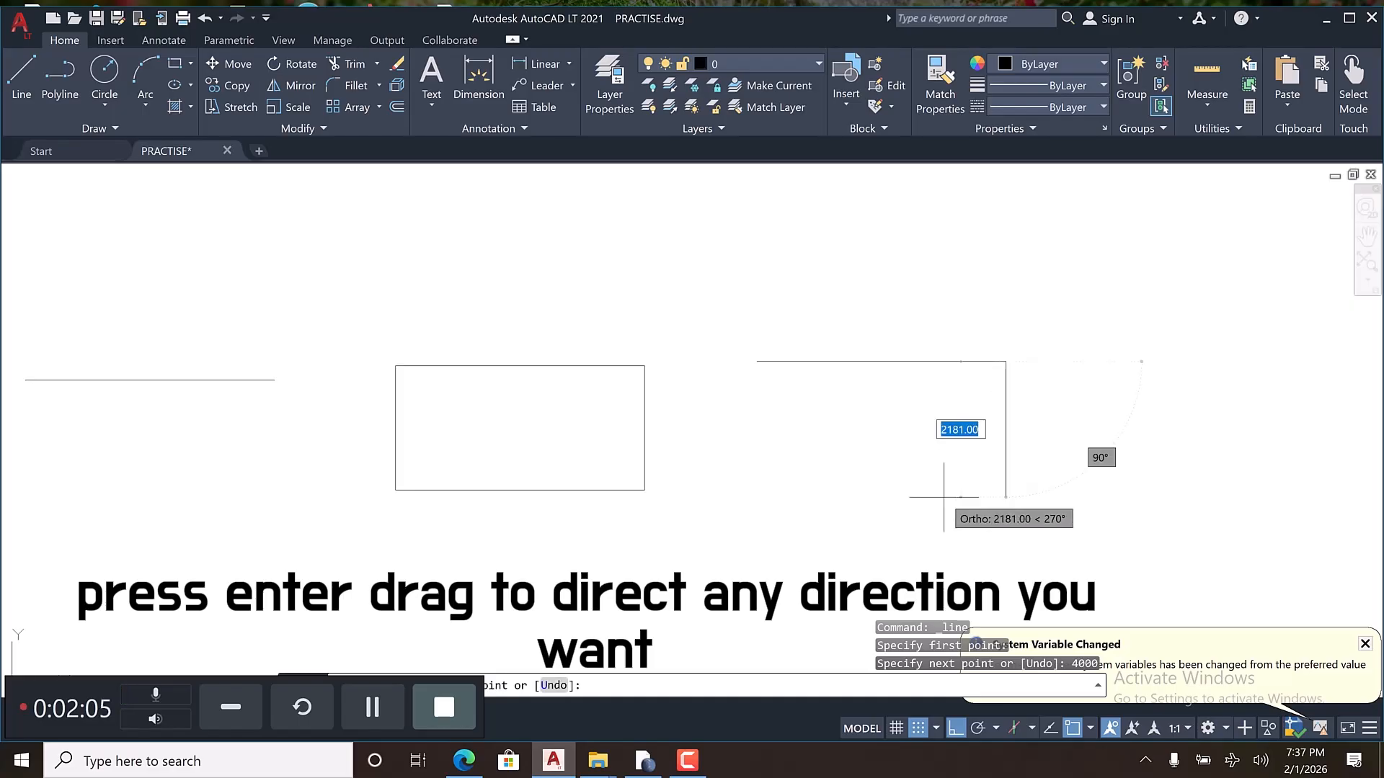
pyautogui.write('2000')
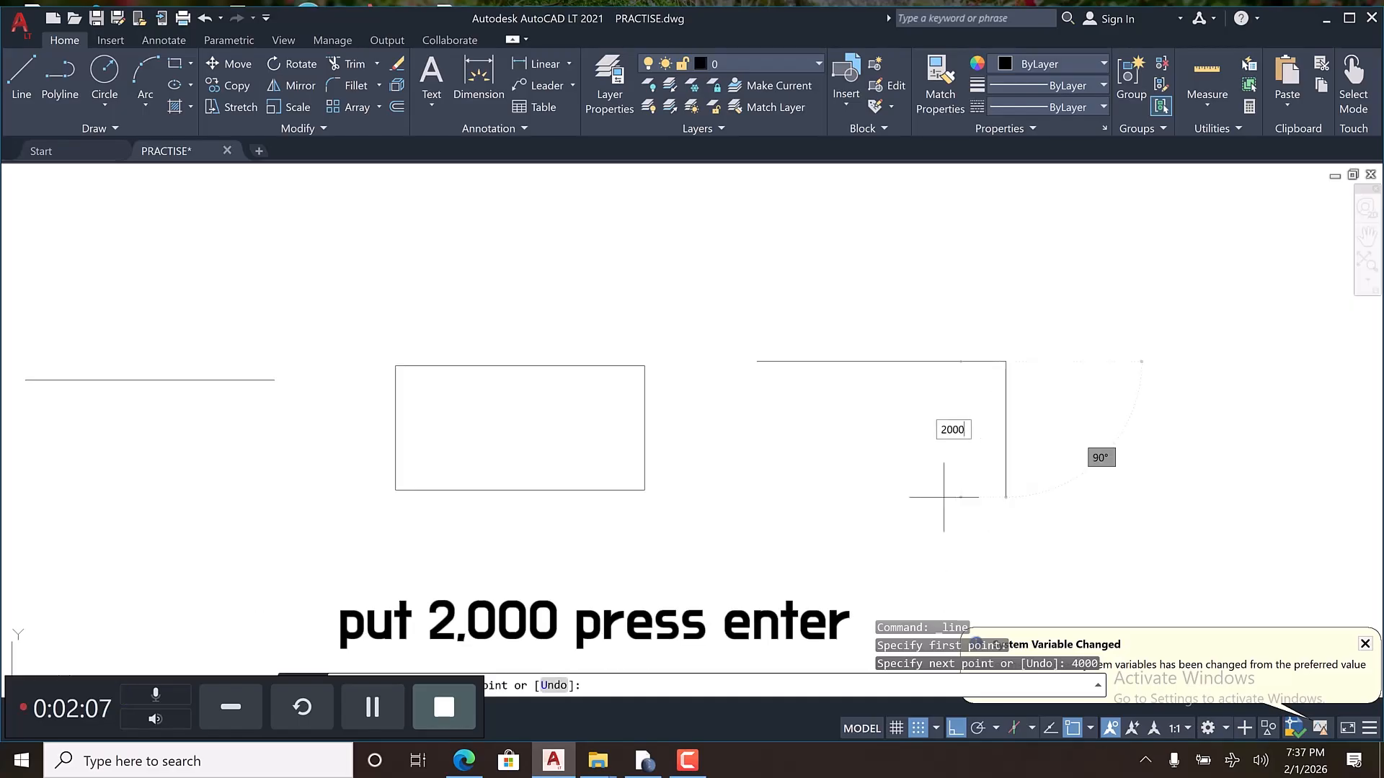
pyautogui.press('Return')
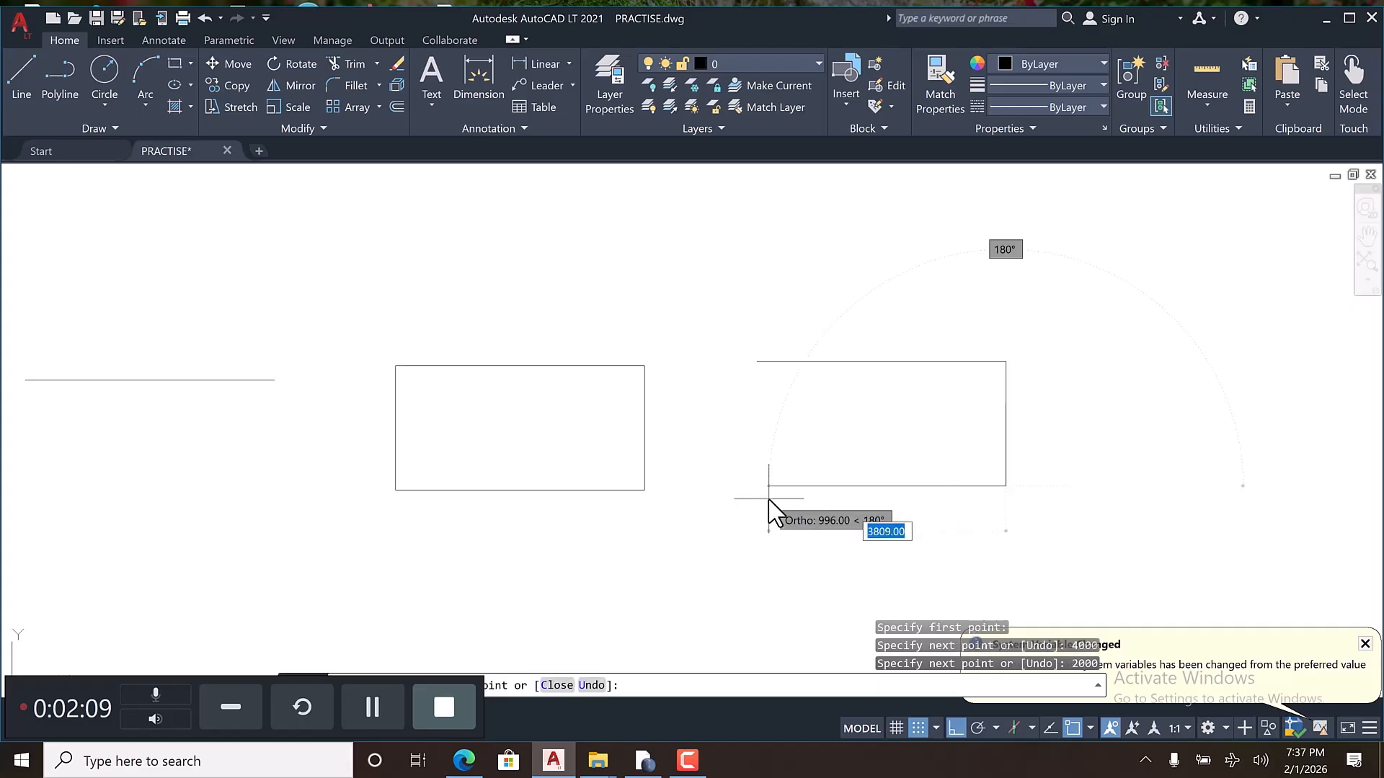
pyautogui.write('4000')
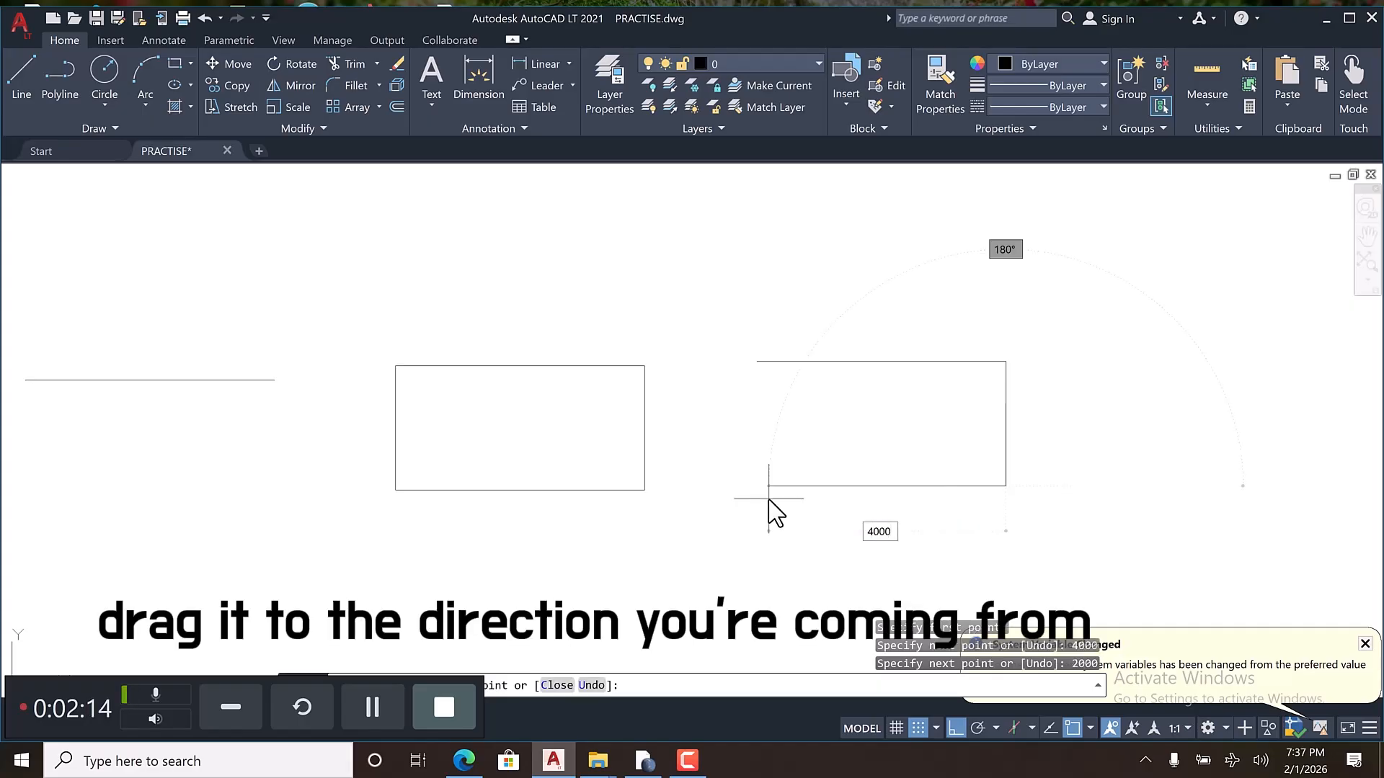
pyautogui.press('Return')
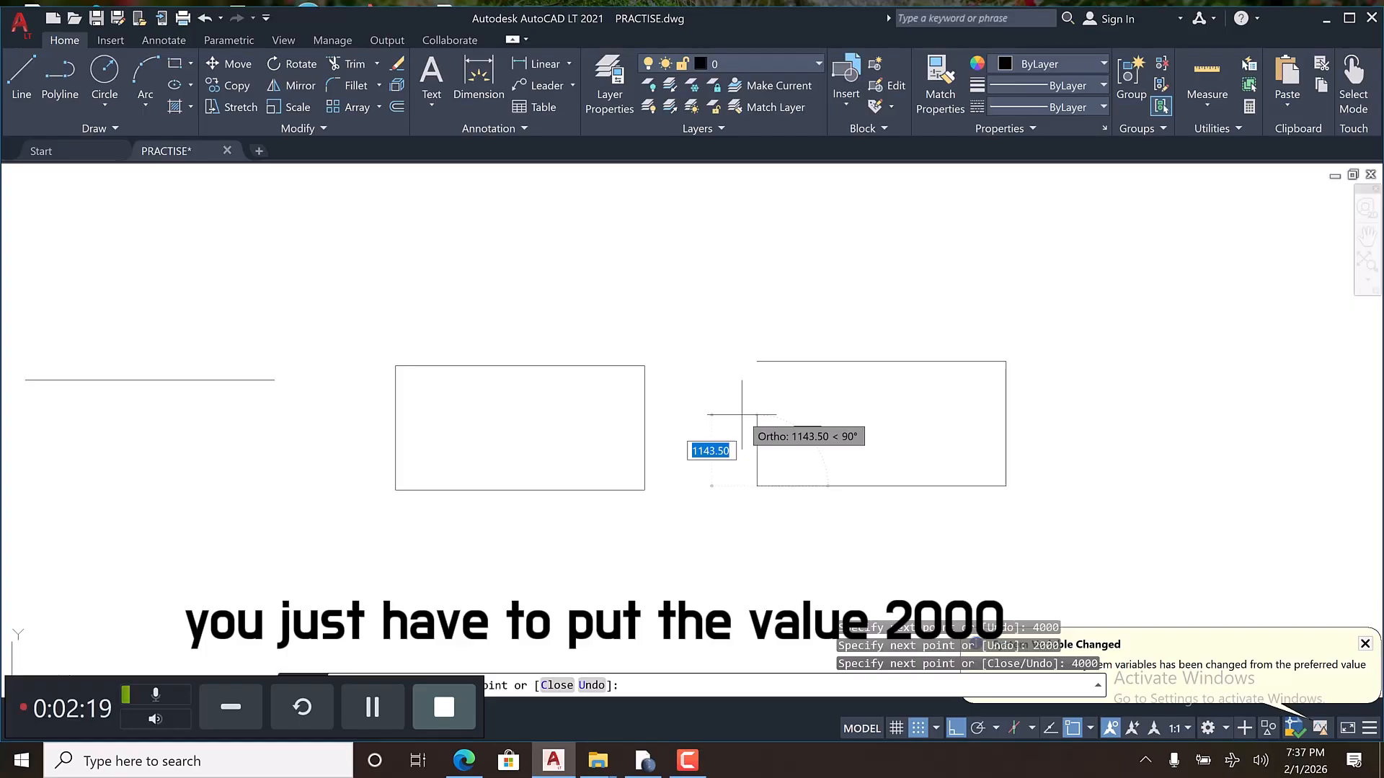
pyautogui.write('2000')
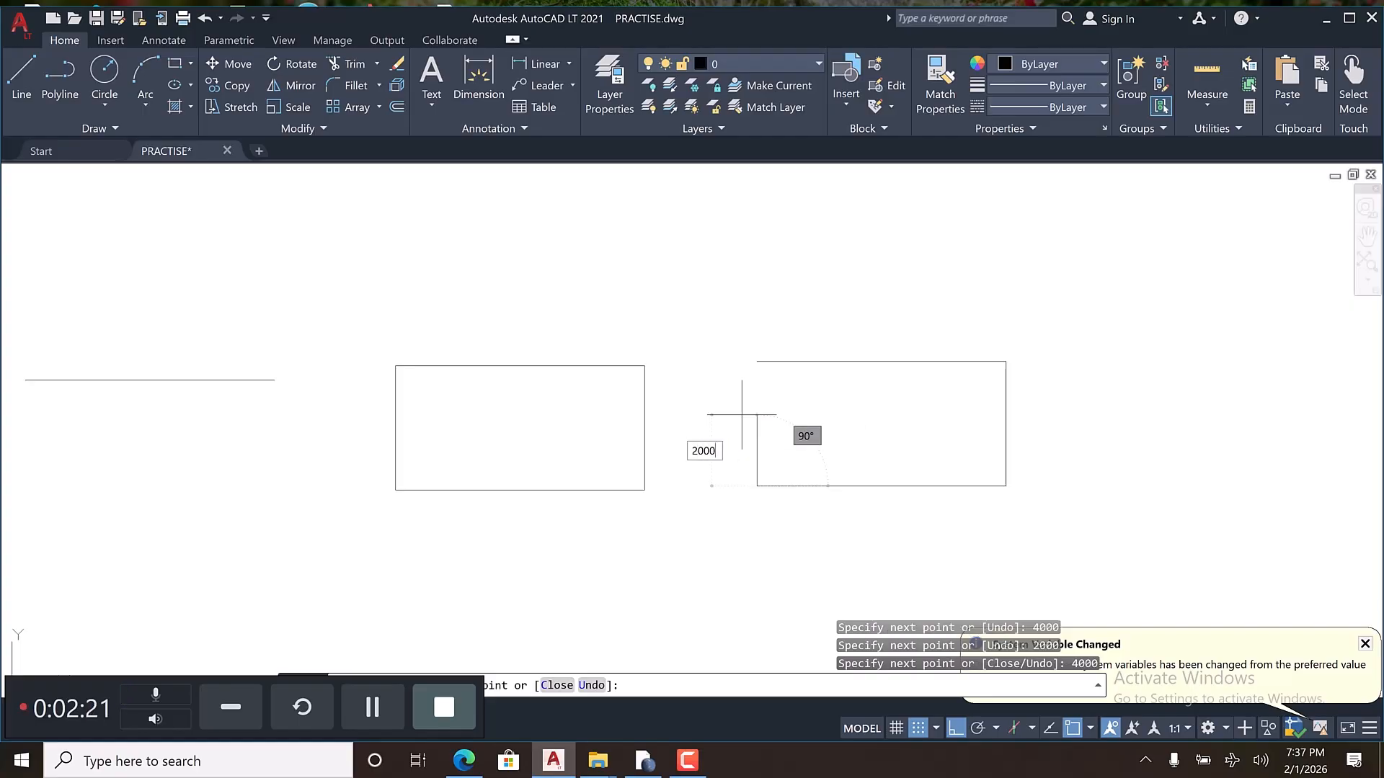
pyautogui.press('Return')
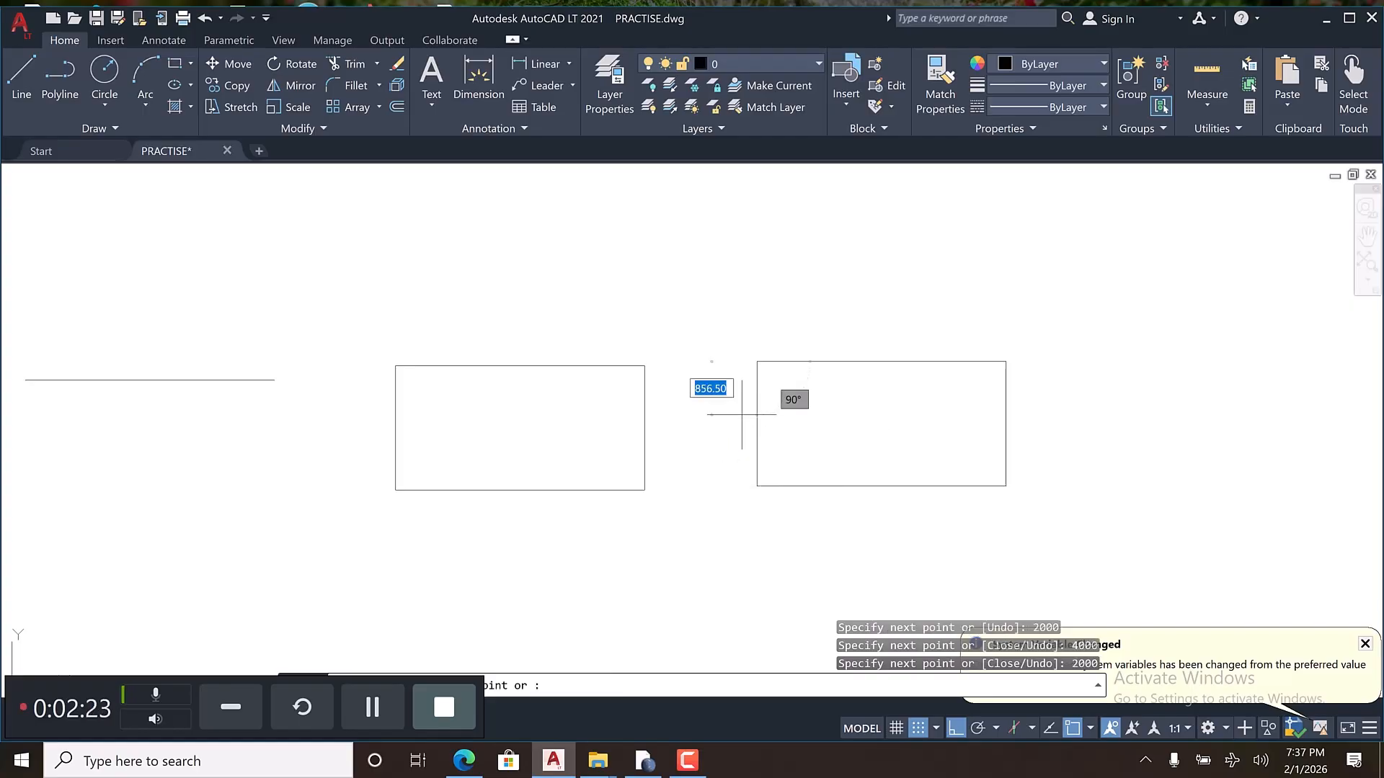
pyautogui.press('Escape')
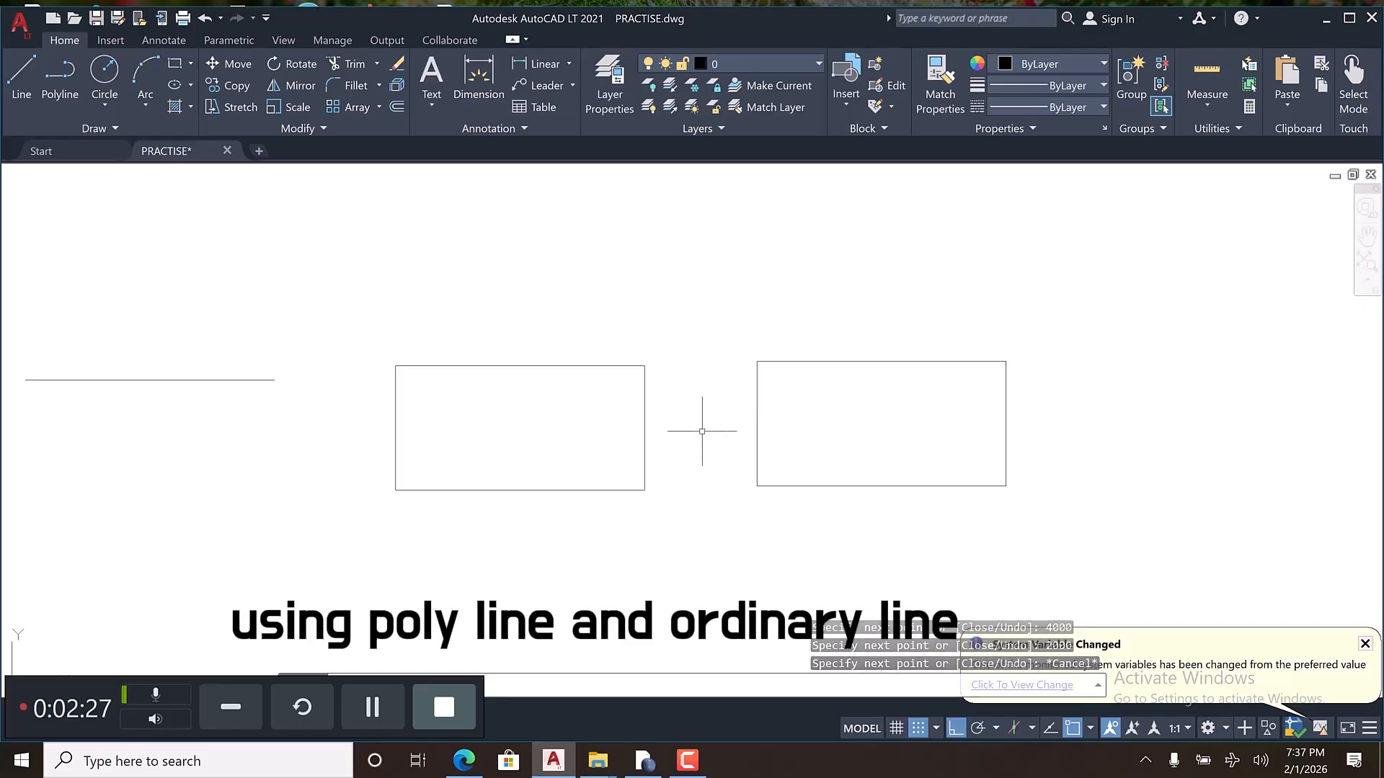
# Step: Select the polyline rectangle and the upper edge of the line-drawn rectangle to compare how each one is selected
pyautogui.click(589, 367)
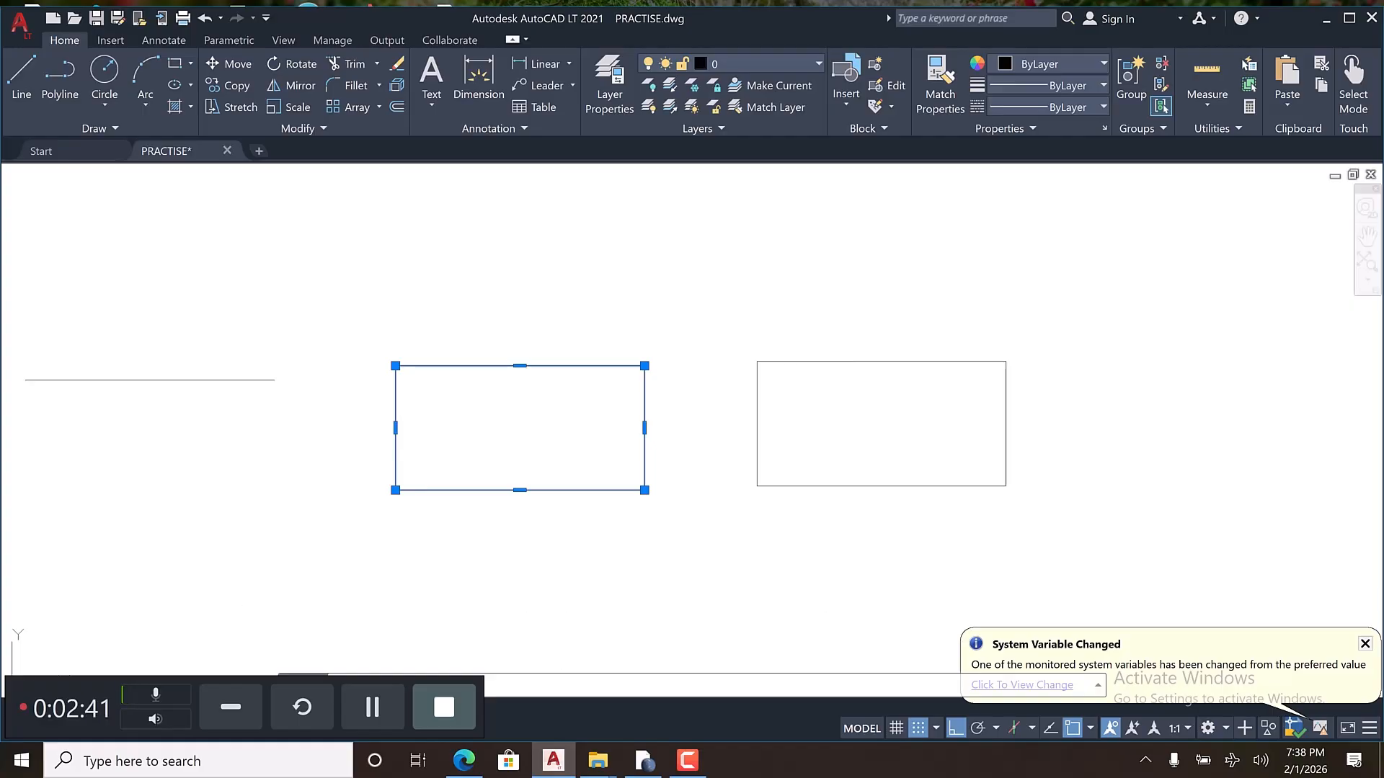
pyautogui.click(810, 363)
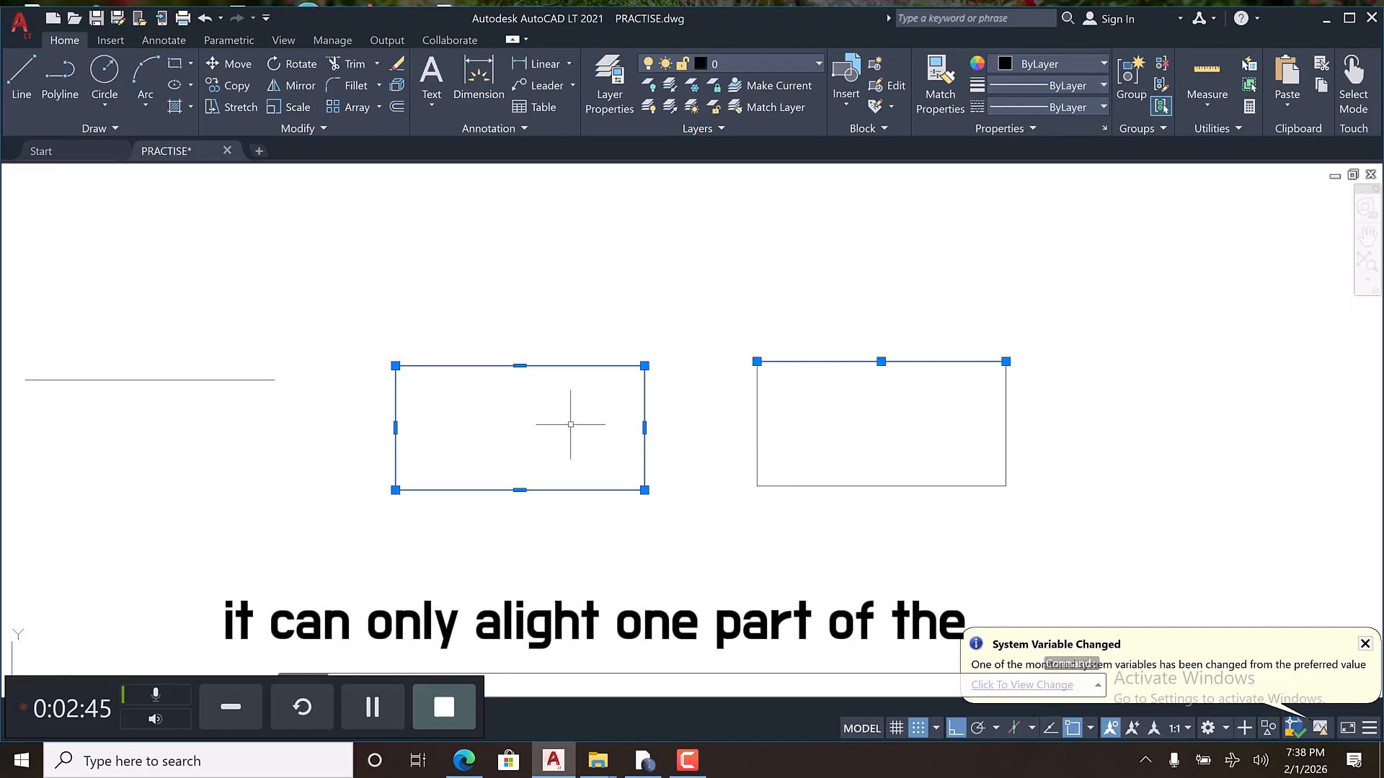
pyautogui.scroll(-2, 570, 425)
pyautogui.scroll(2, 840, 454)
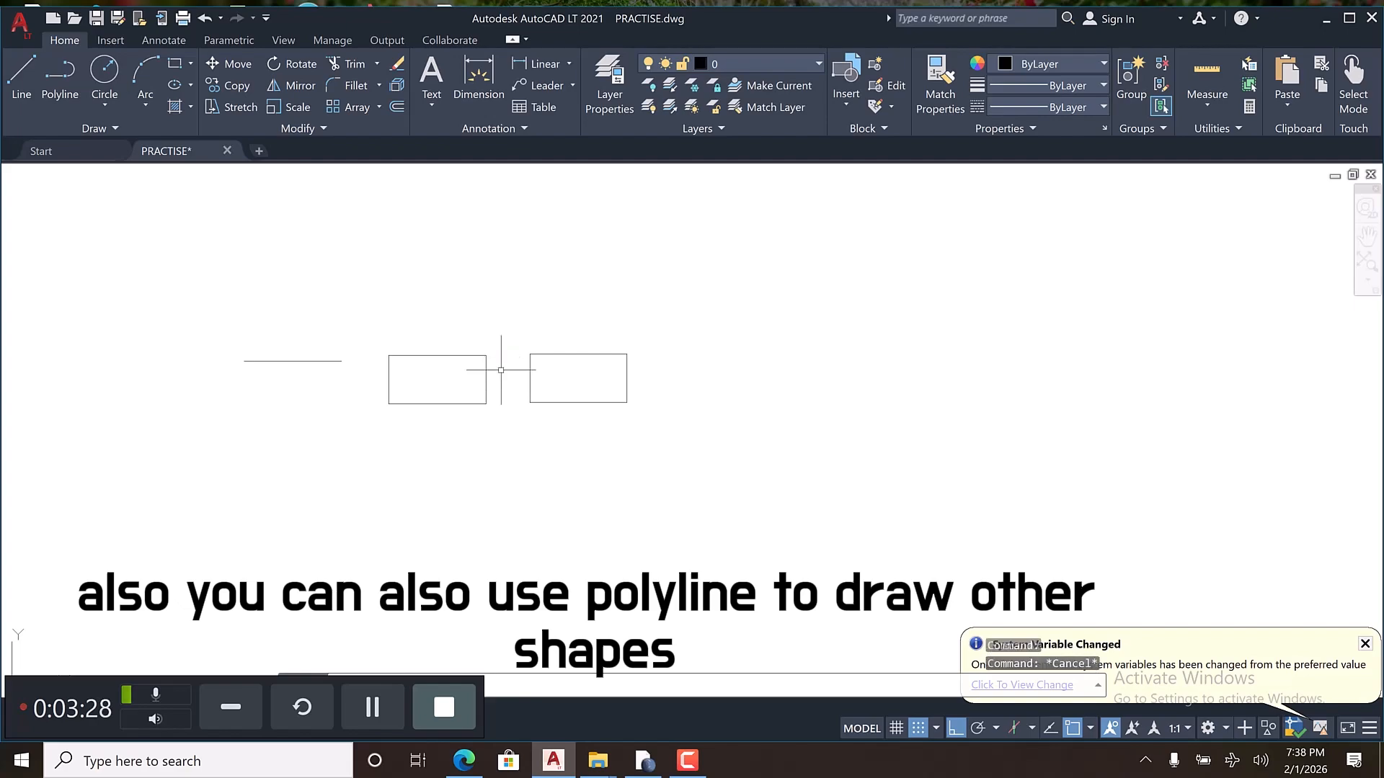
# Step: Start a polyline right of the line-drawn rectangle with a 4000 horizontal segment, followed by a downward arc segment with its endpoint 2000 away
pyautogui.scroll(4, 684, 439)
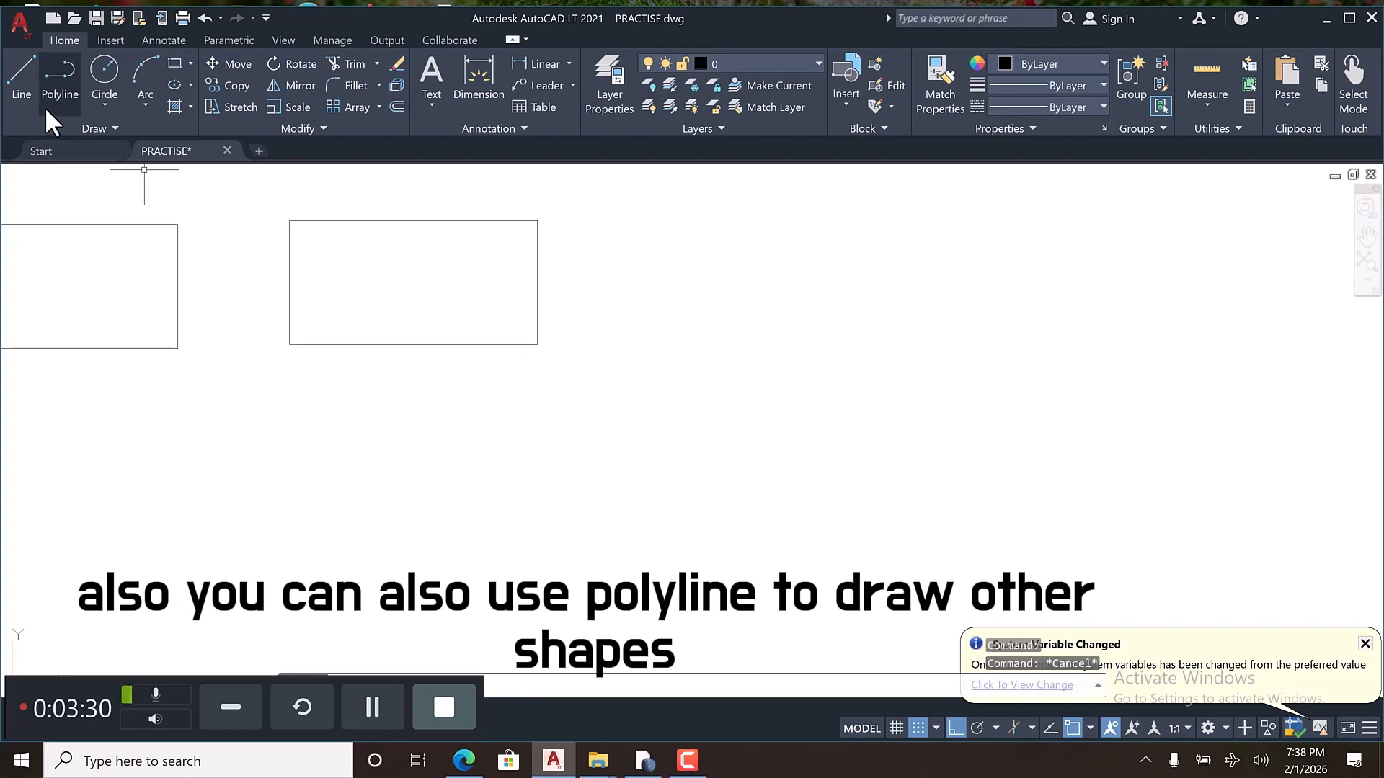
pyautogui.click(56, 77)
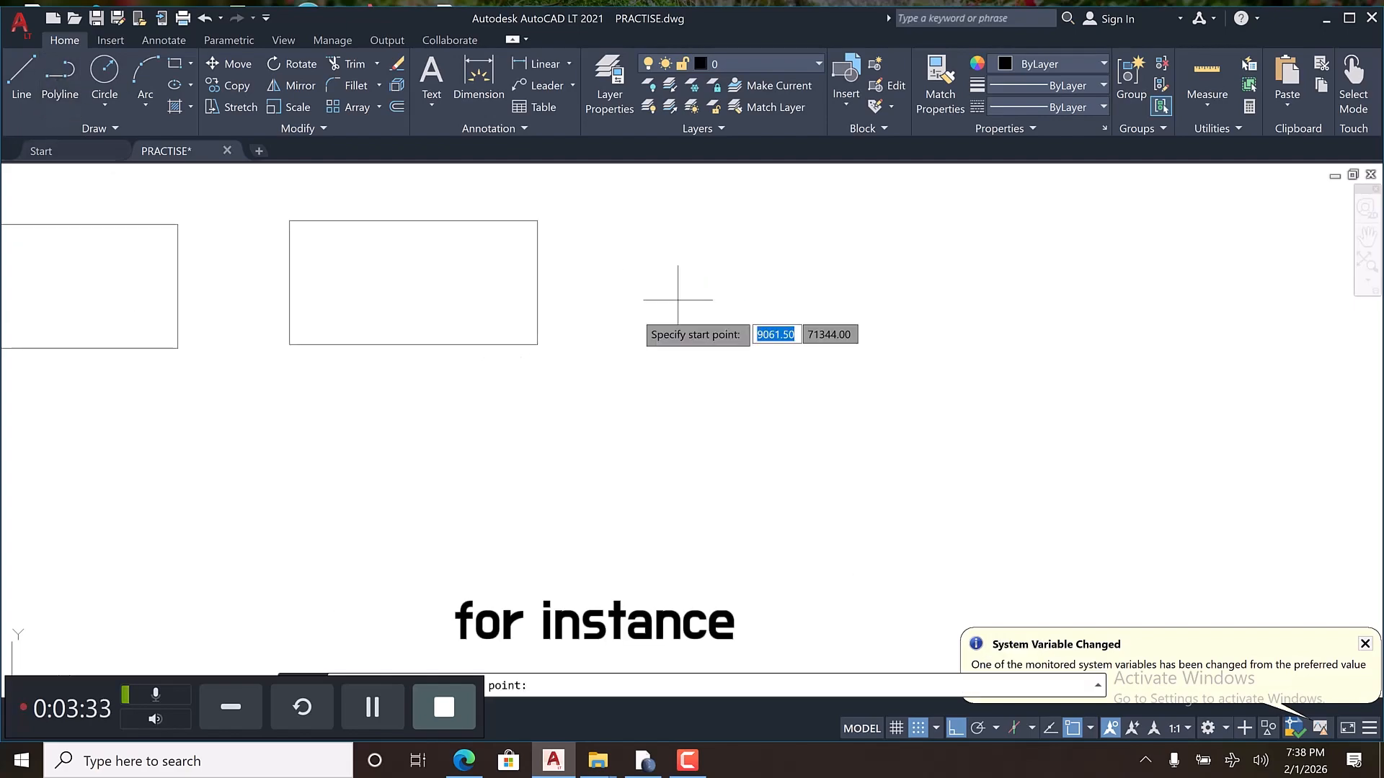
pyautogui.click(708, 276)
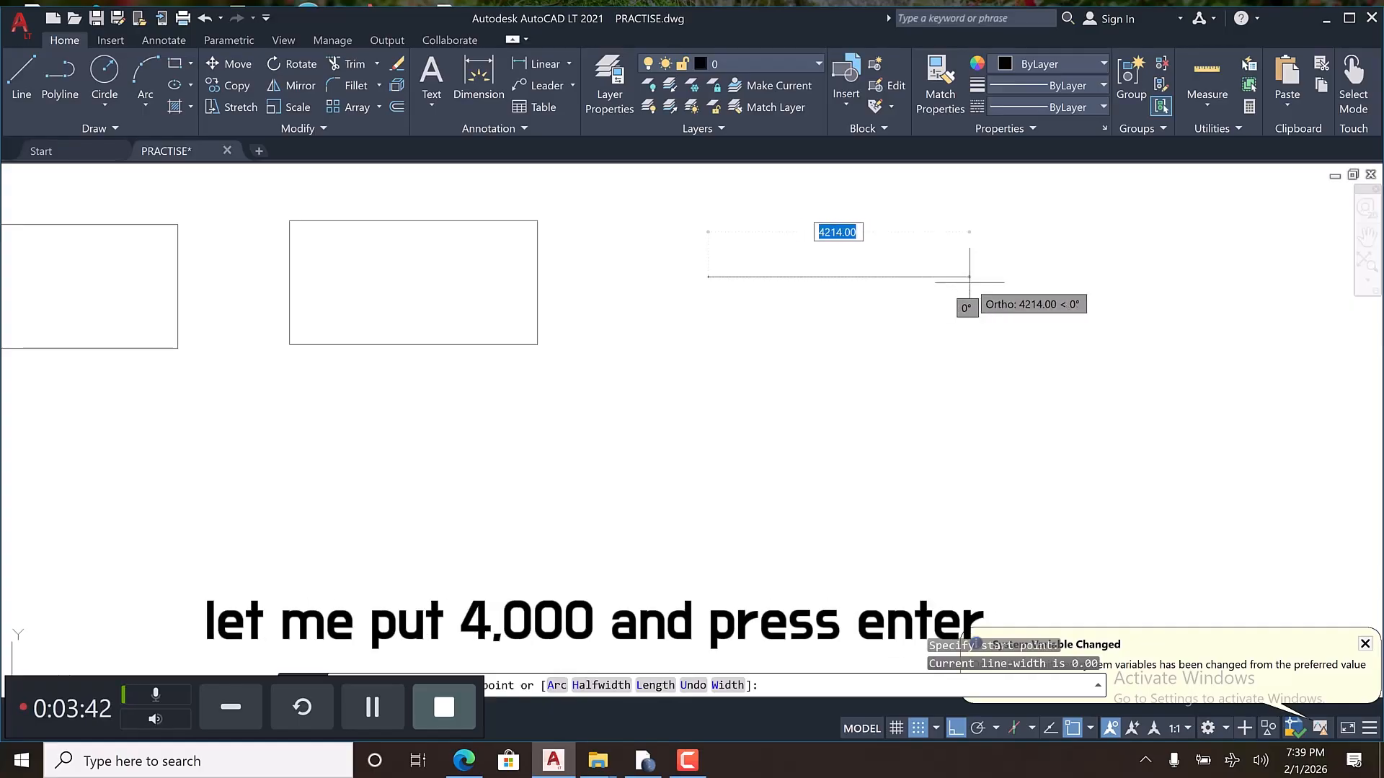
pyautogui.write('4000')
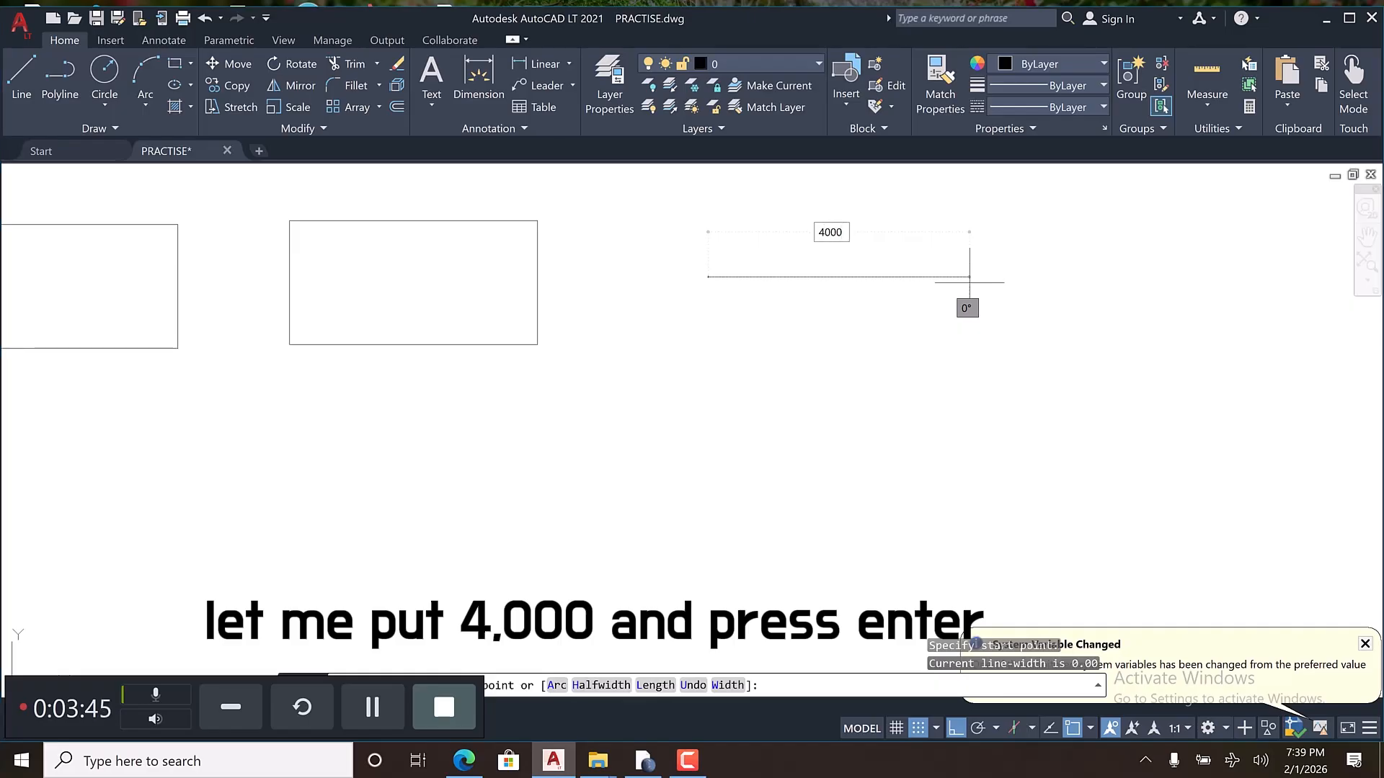
pyautogui.press('Return')
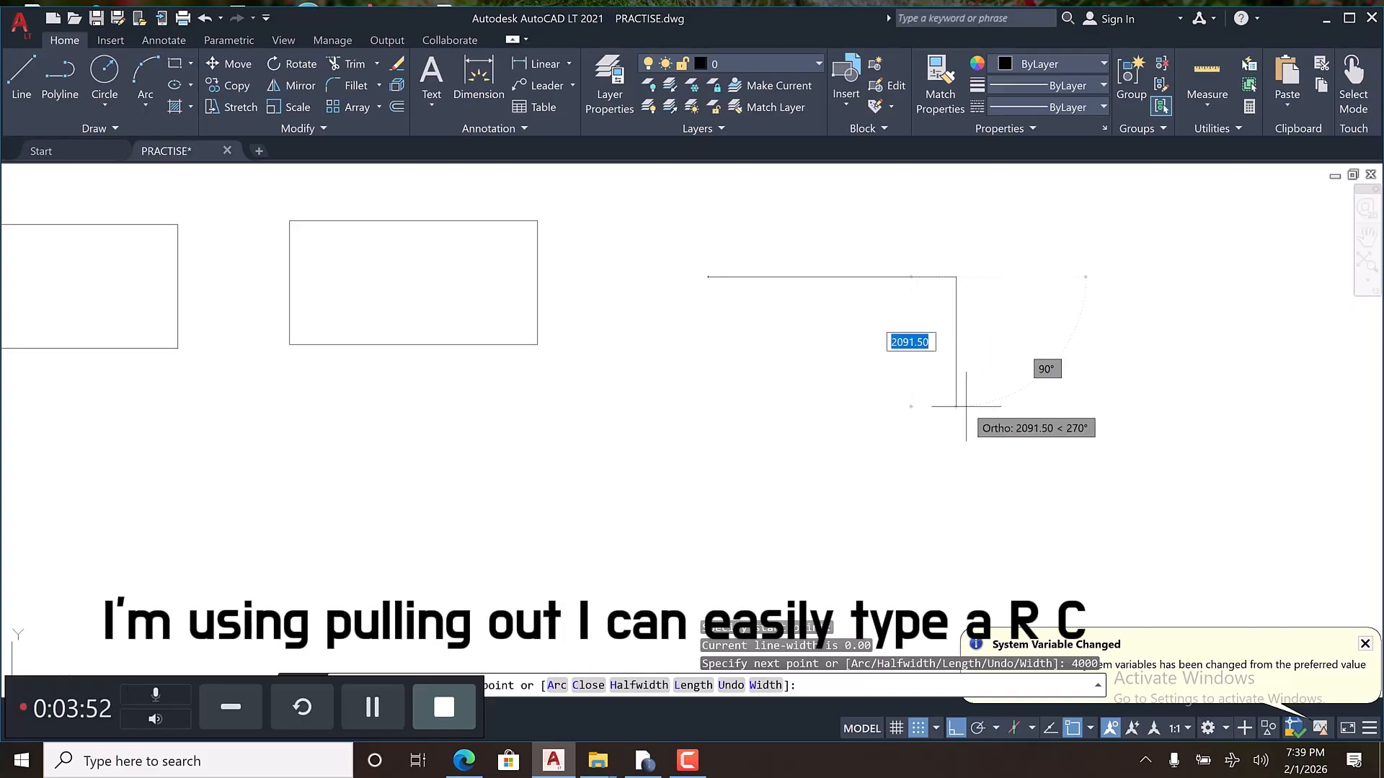
pyautogui.write('arc')
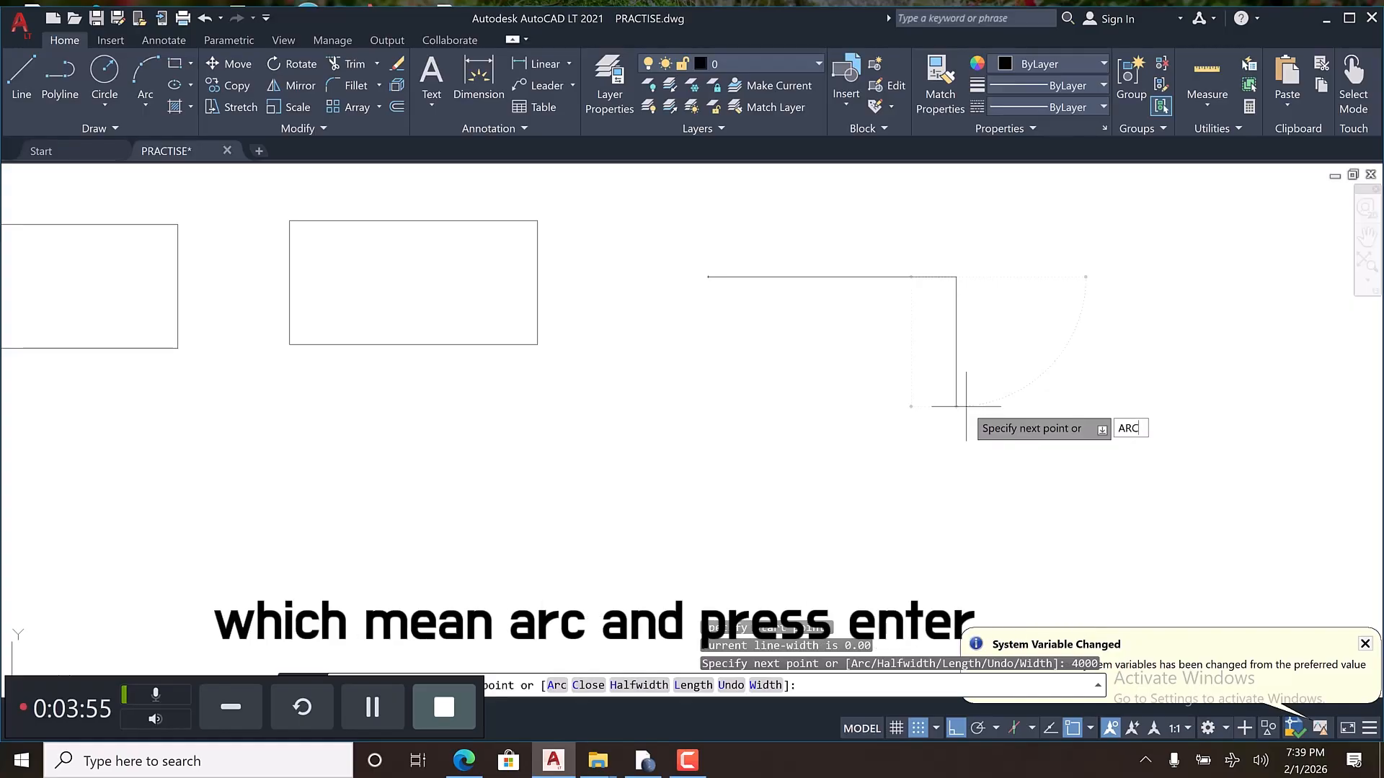
pyautogui.press('Return')
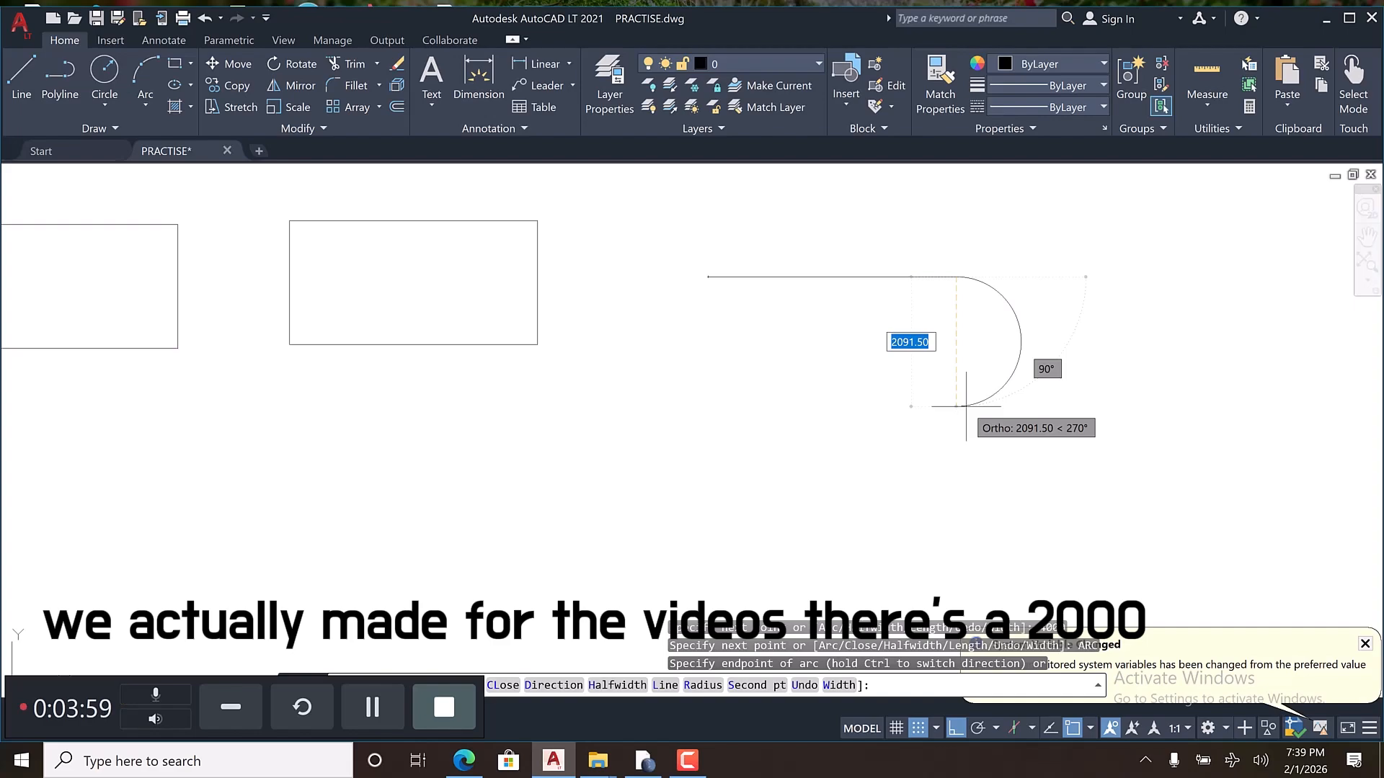
pyautogui.write('2000')
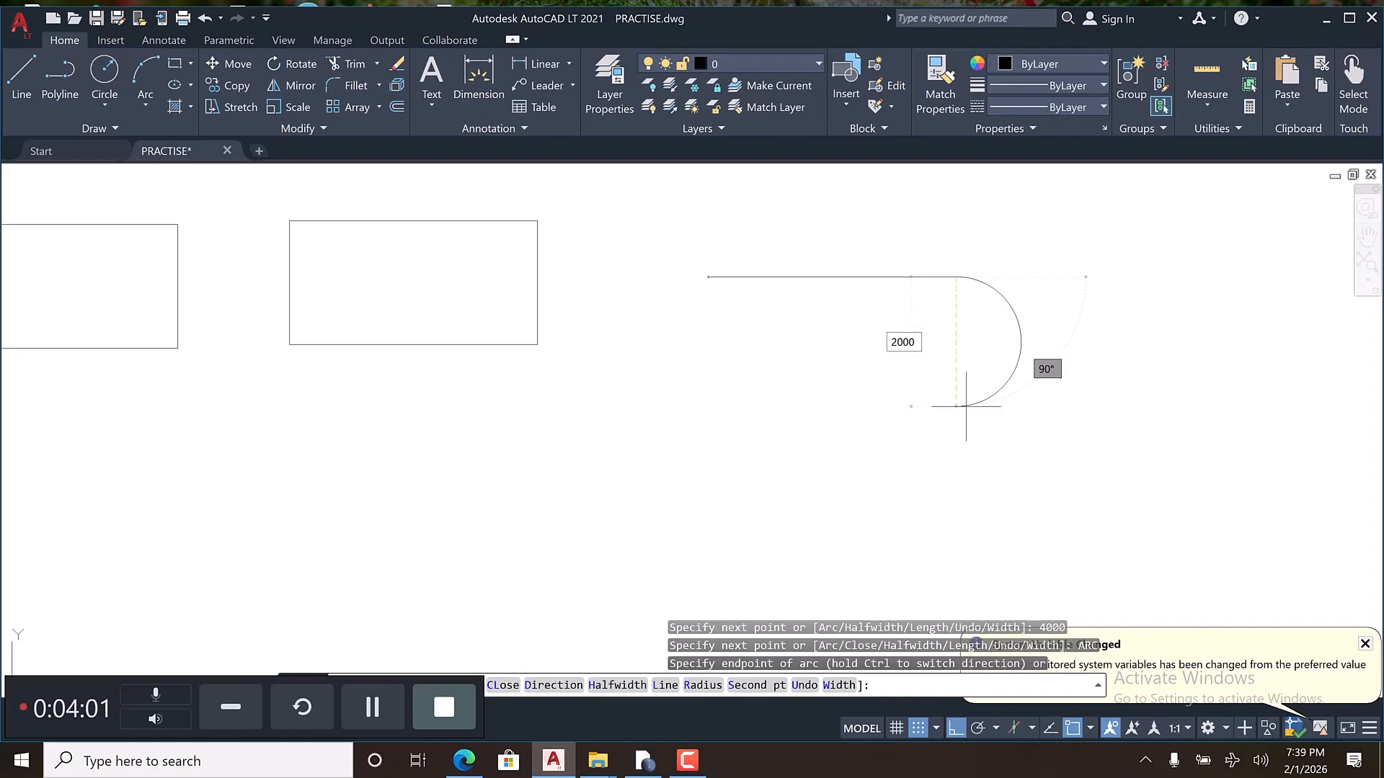
pyautogui.press('Return')
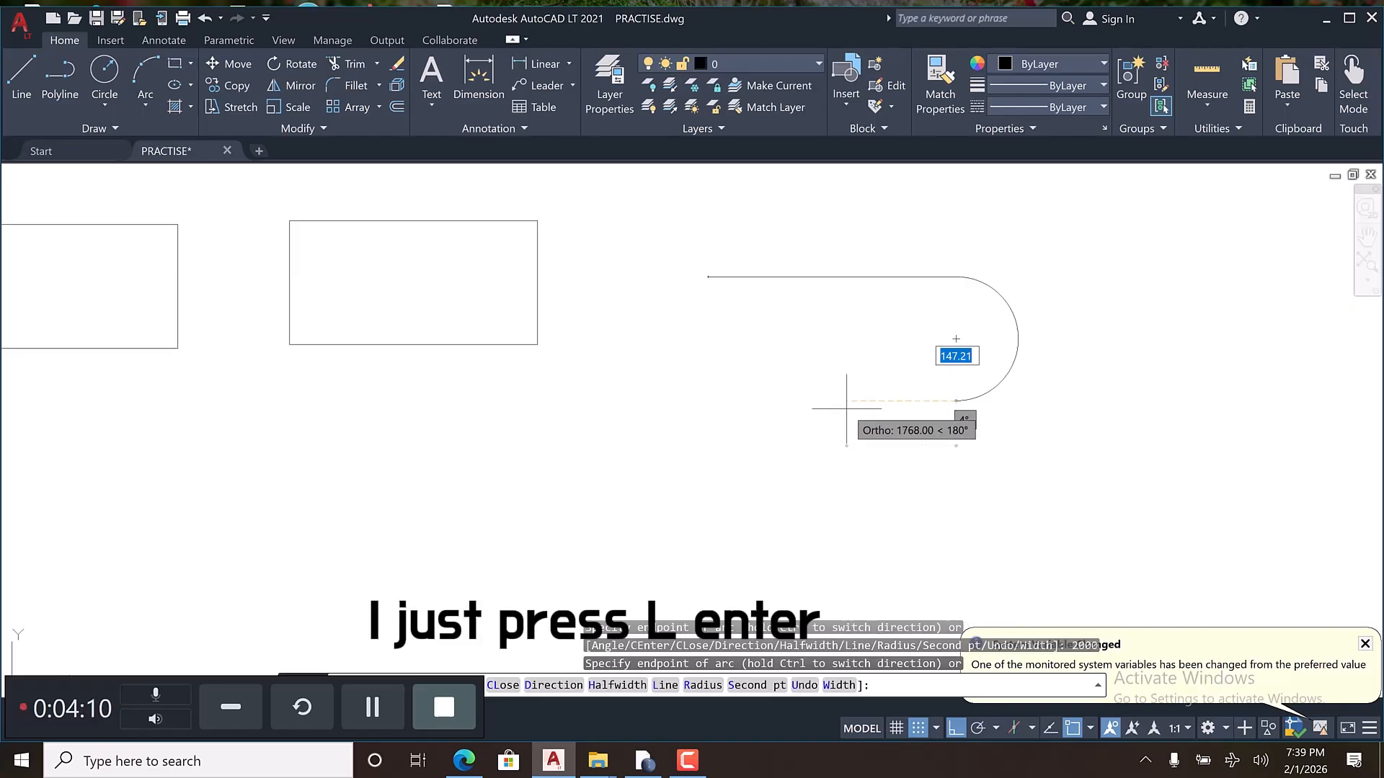
# Step: Switch the polyline back to straight segments, add a 4000 segment leftward from the arc's end, and finish the shape with the Close option
pyautogui.write('L')
pyautogui.press('Return')
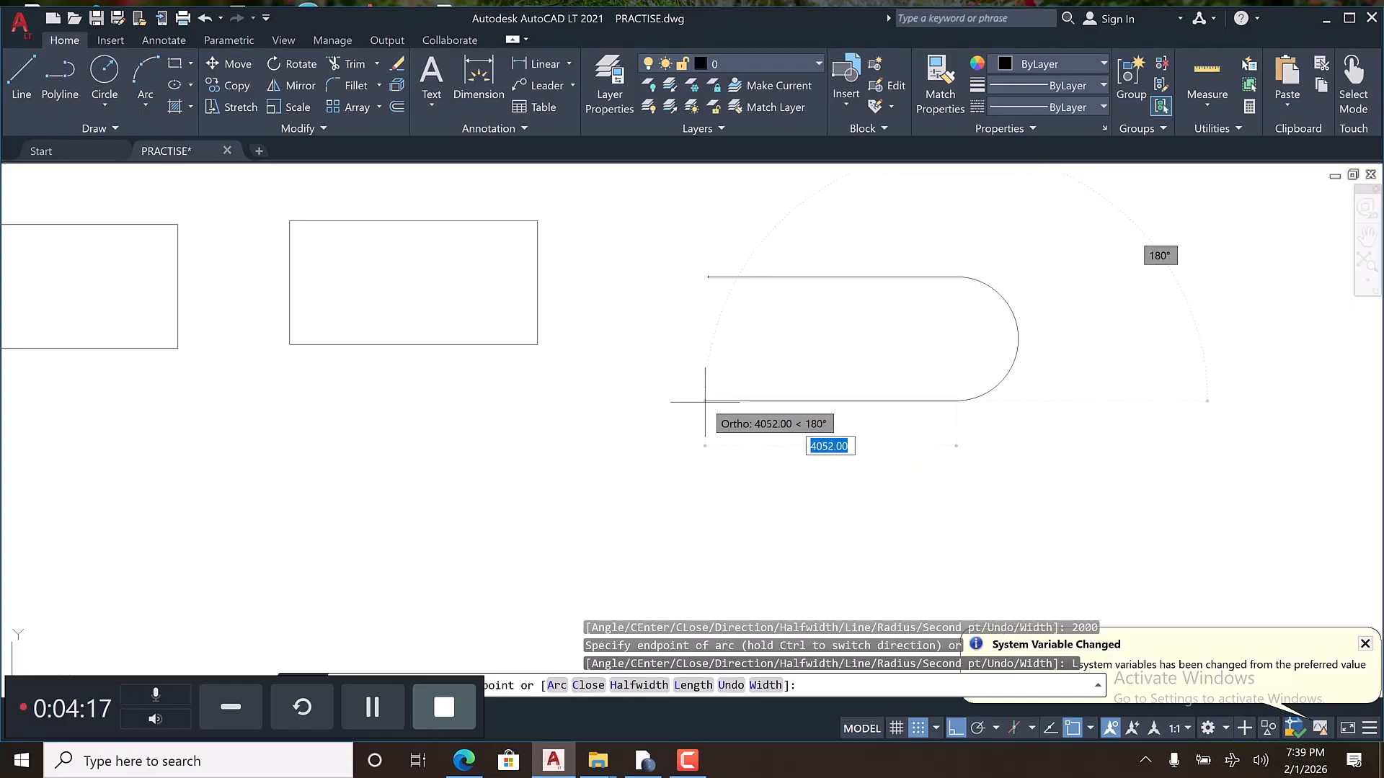
pyautogui.scroll(2, 704, 401)
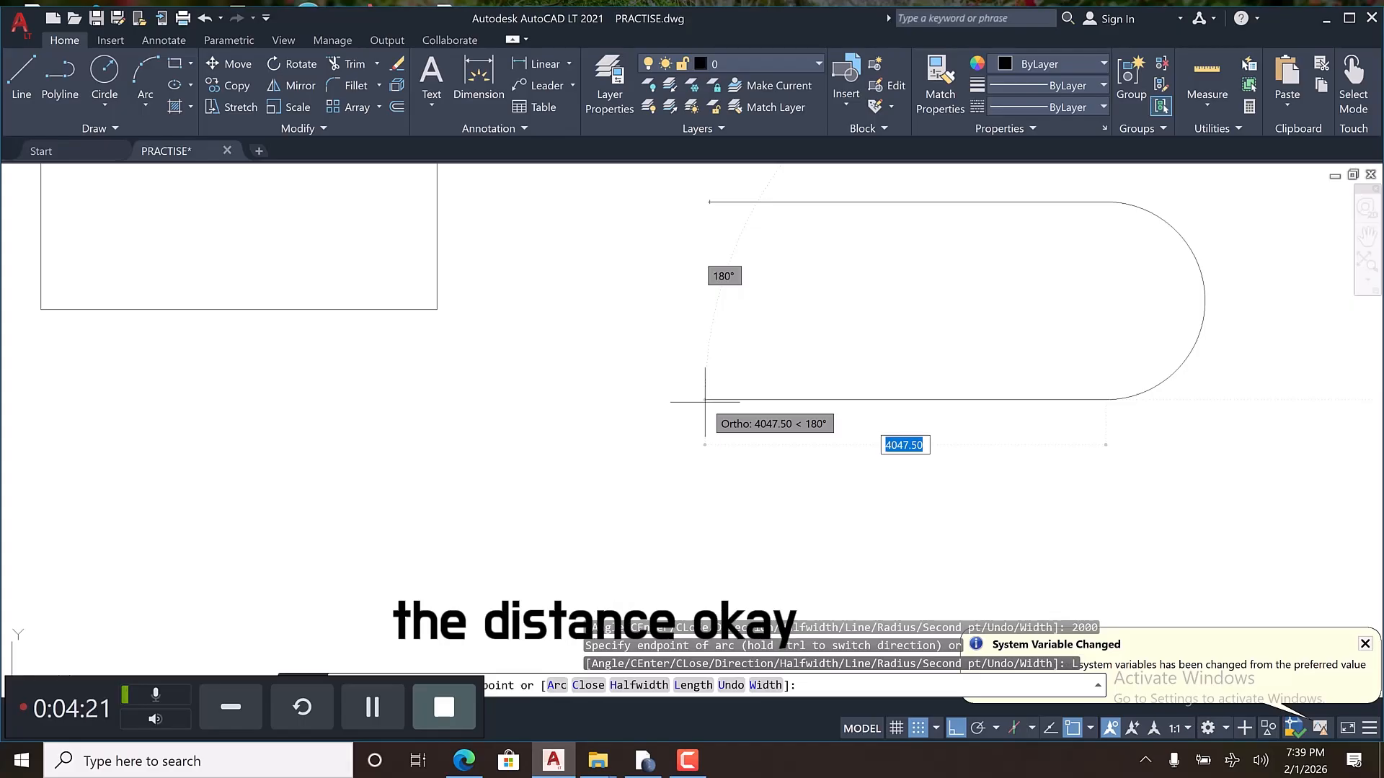
pyautogui.write('4000')
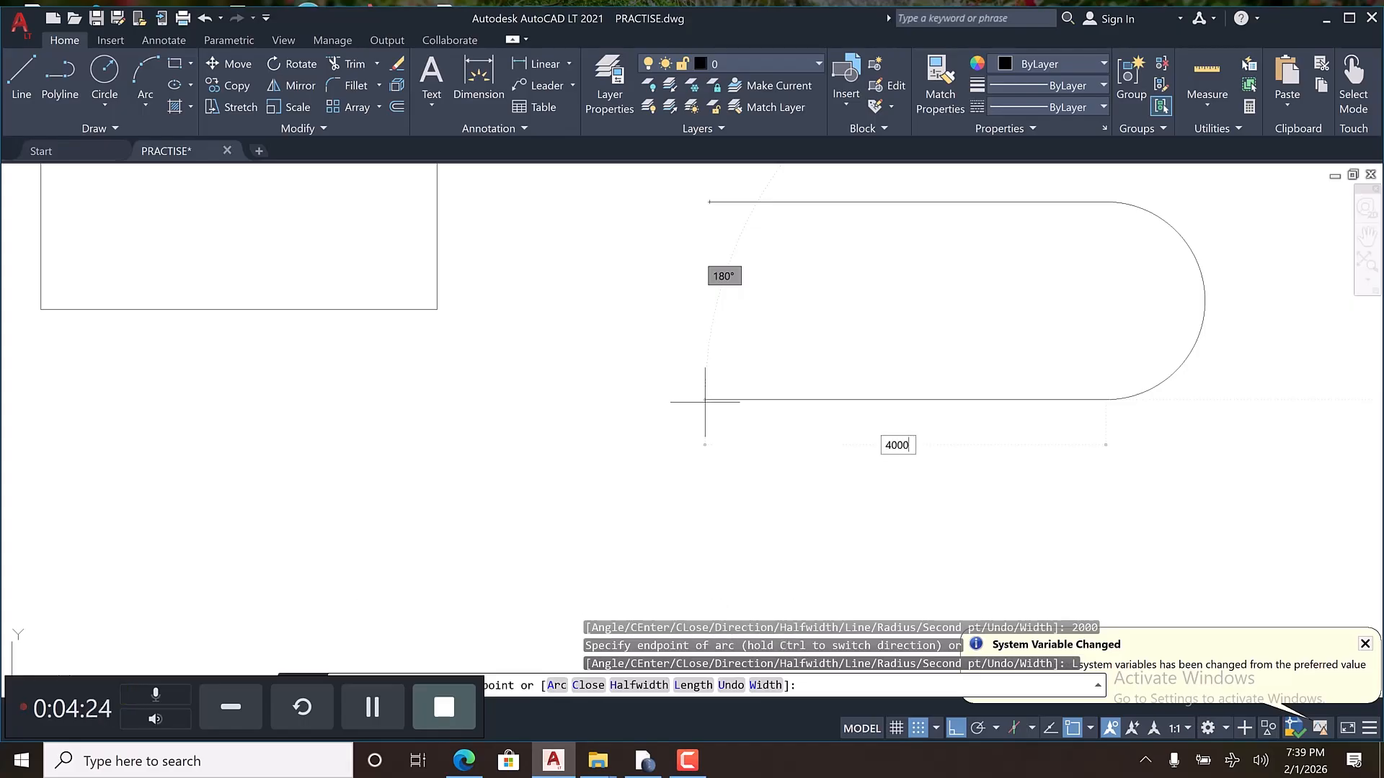
pyautogui.press('Return')
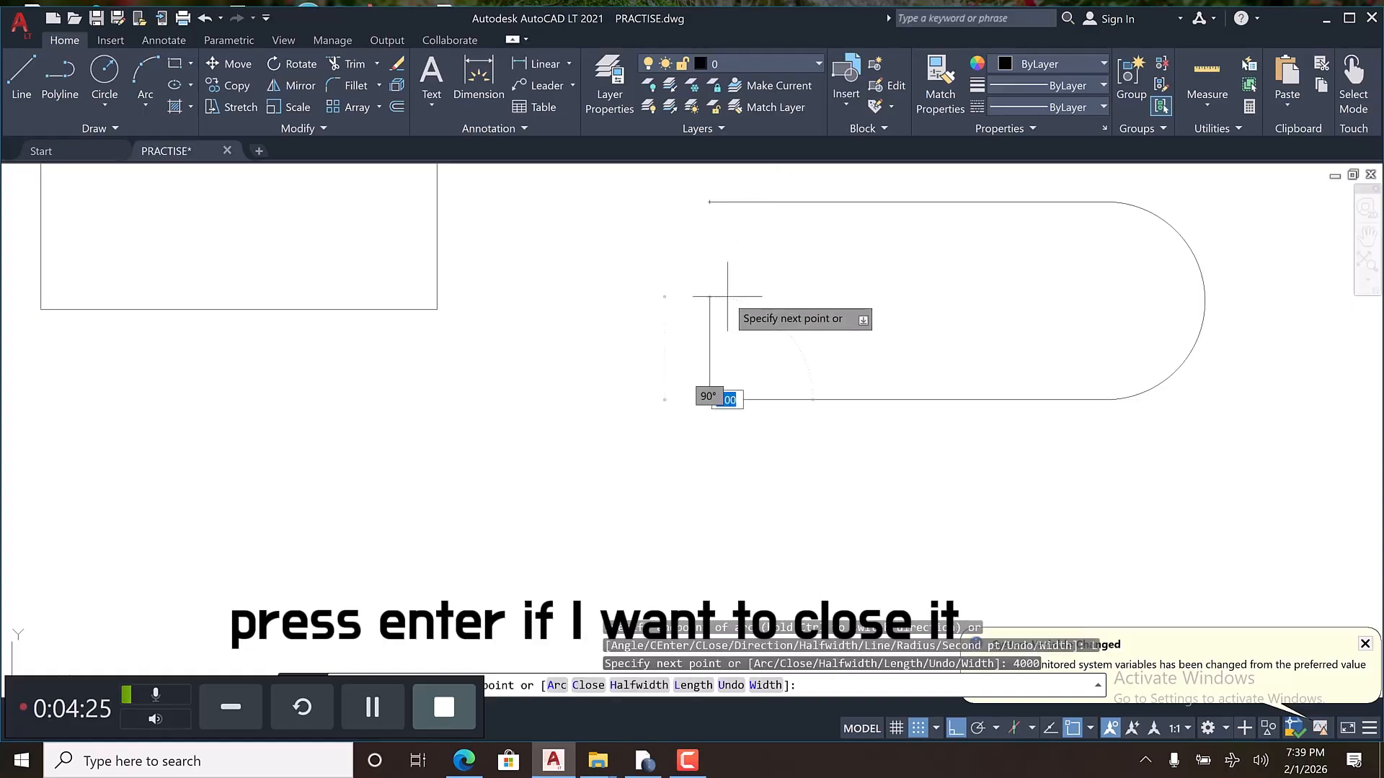
pyautogui.write('C')
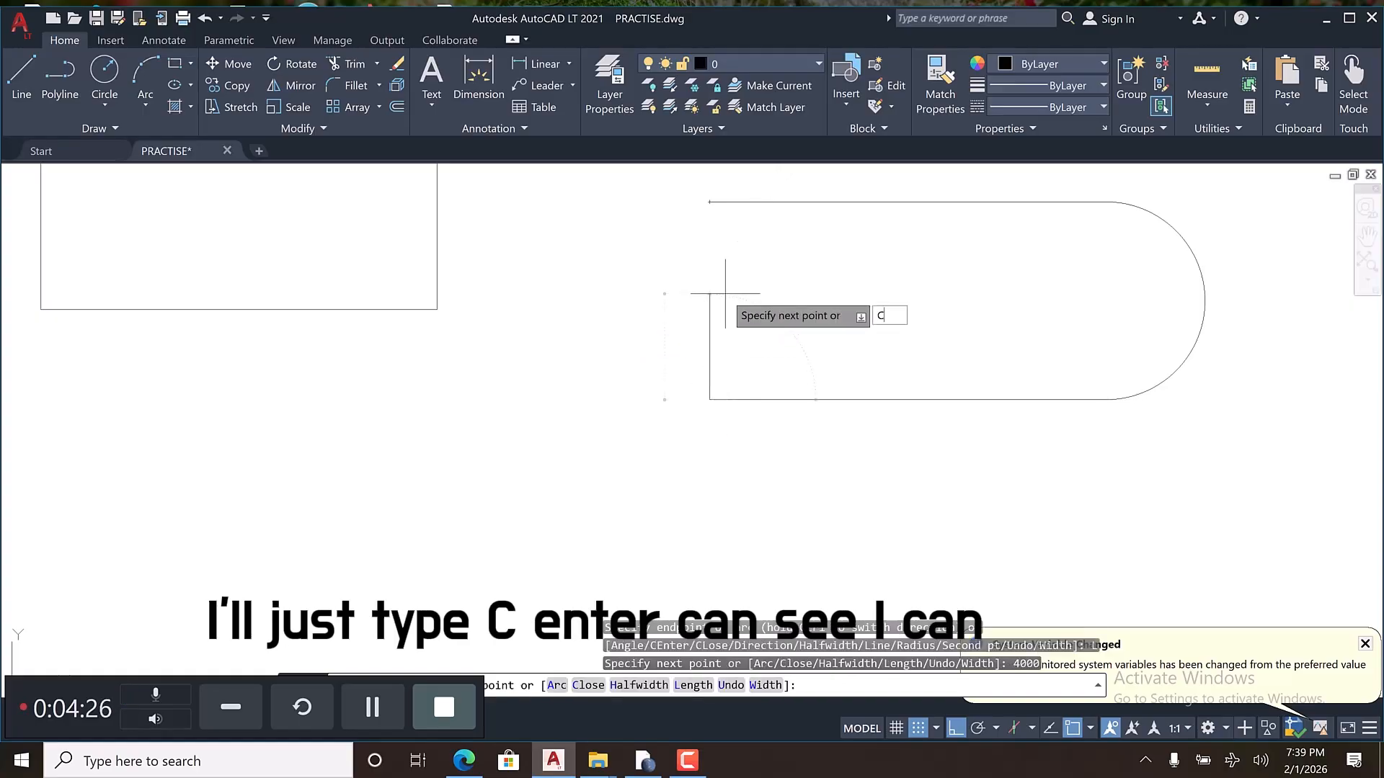
pyautogui.press('Return')
pyautogui.scroll(-4, 568, 379)
pyautogui.scroll(-2, 568, 379)
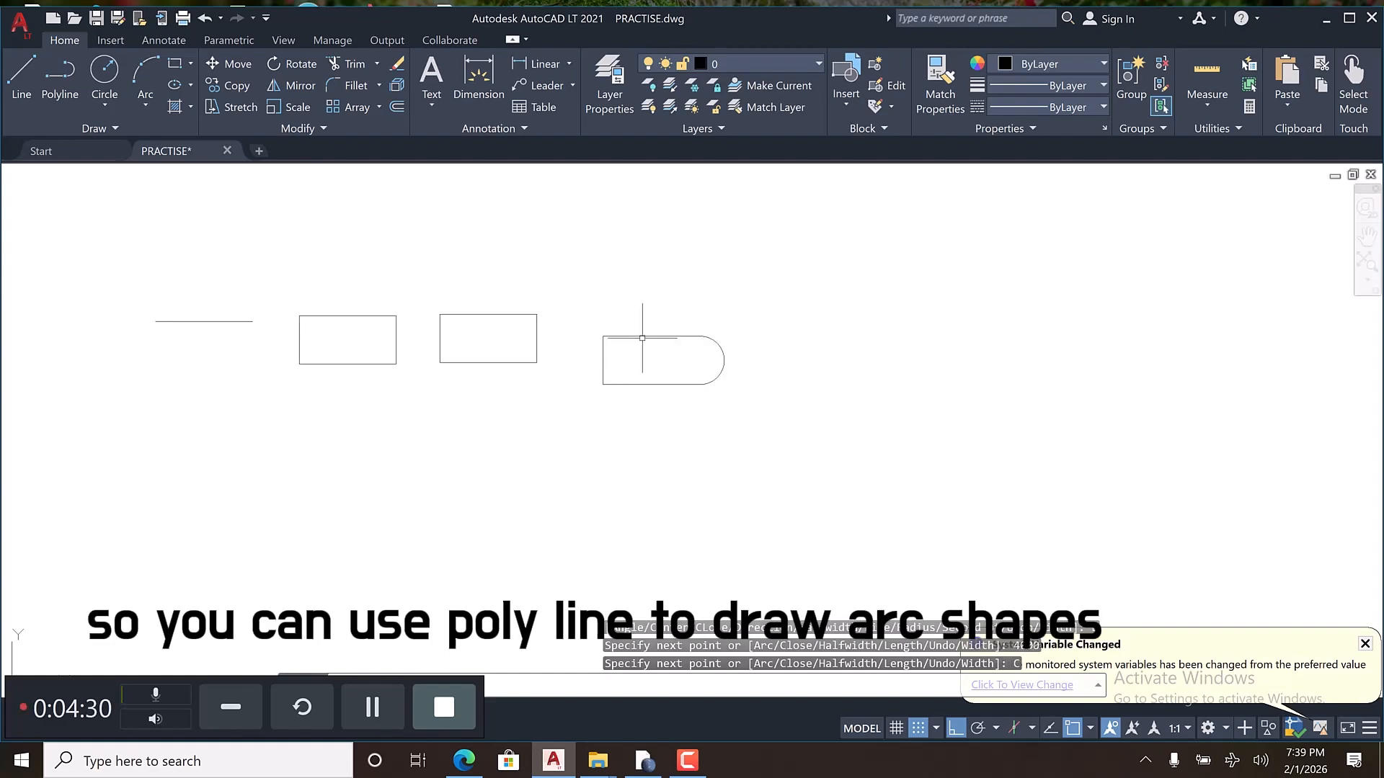
# Step: Select the arc-ended polyline to inspect how its segments are connected, and clear the selection
pyautogui.click(635, 341)
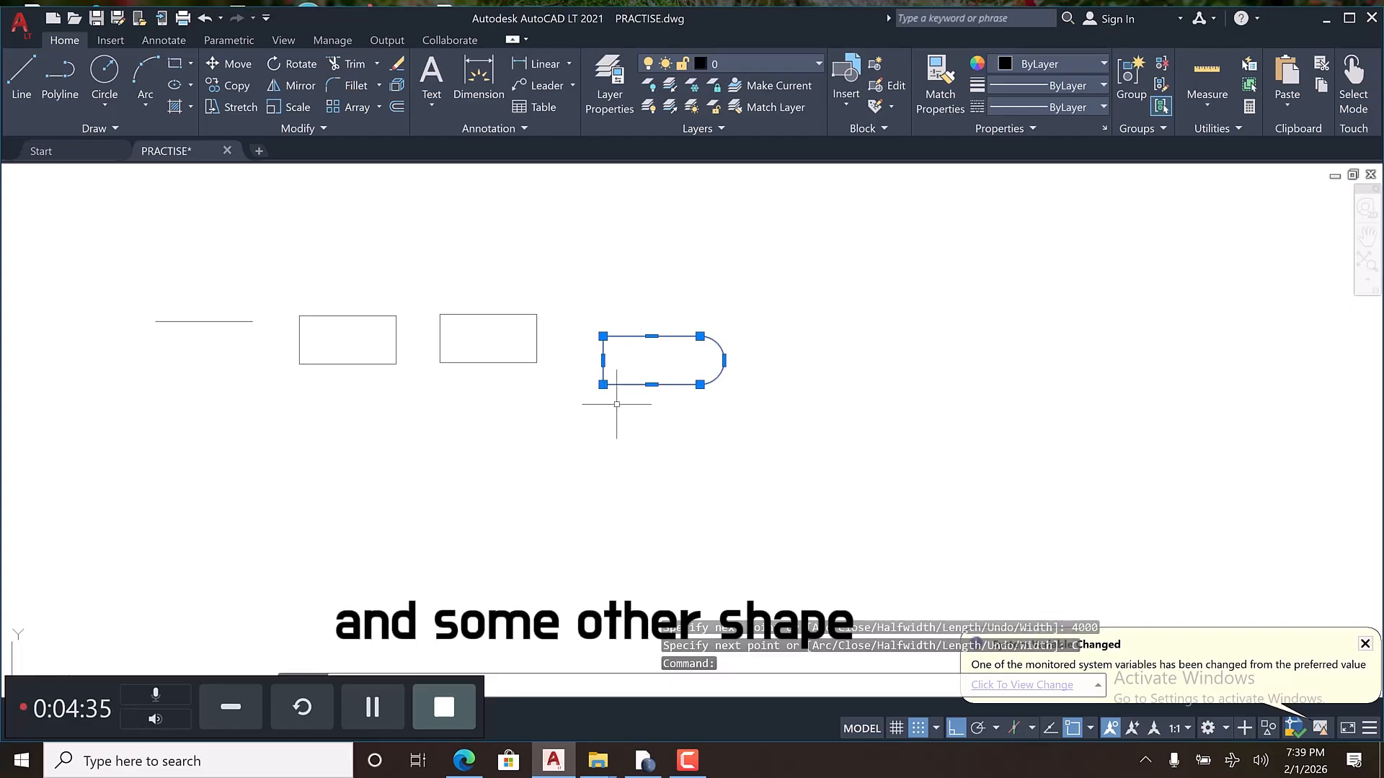
pyautogui.scroll(2, 617, 404)
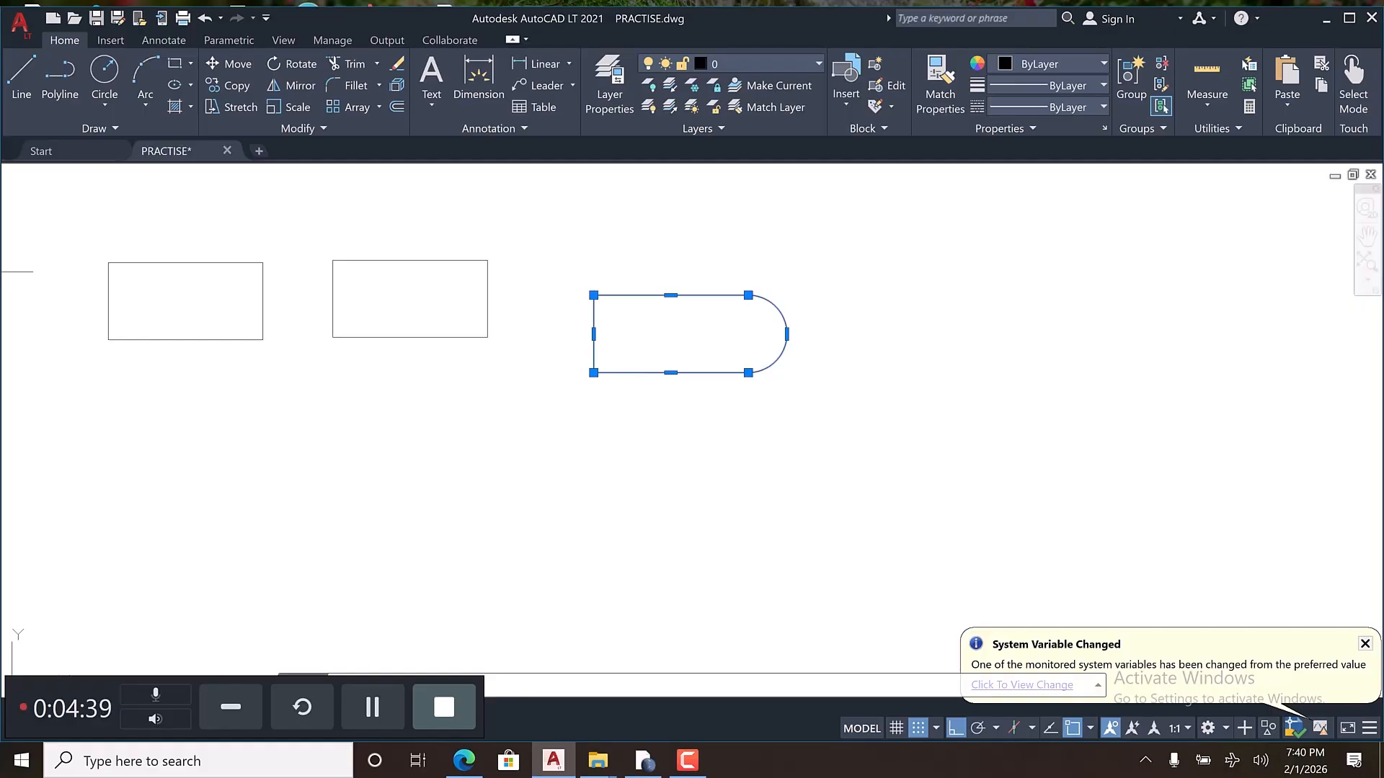
pyautogui.press('Escape')
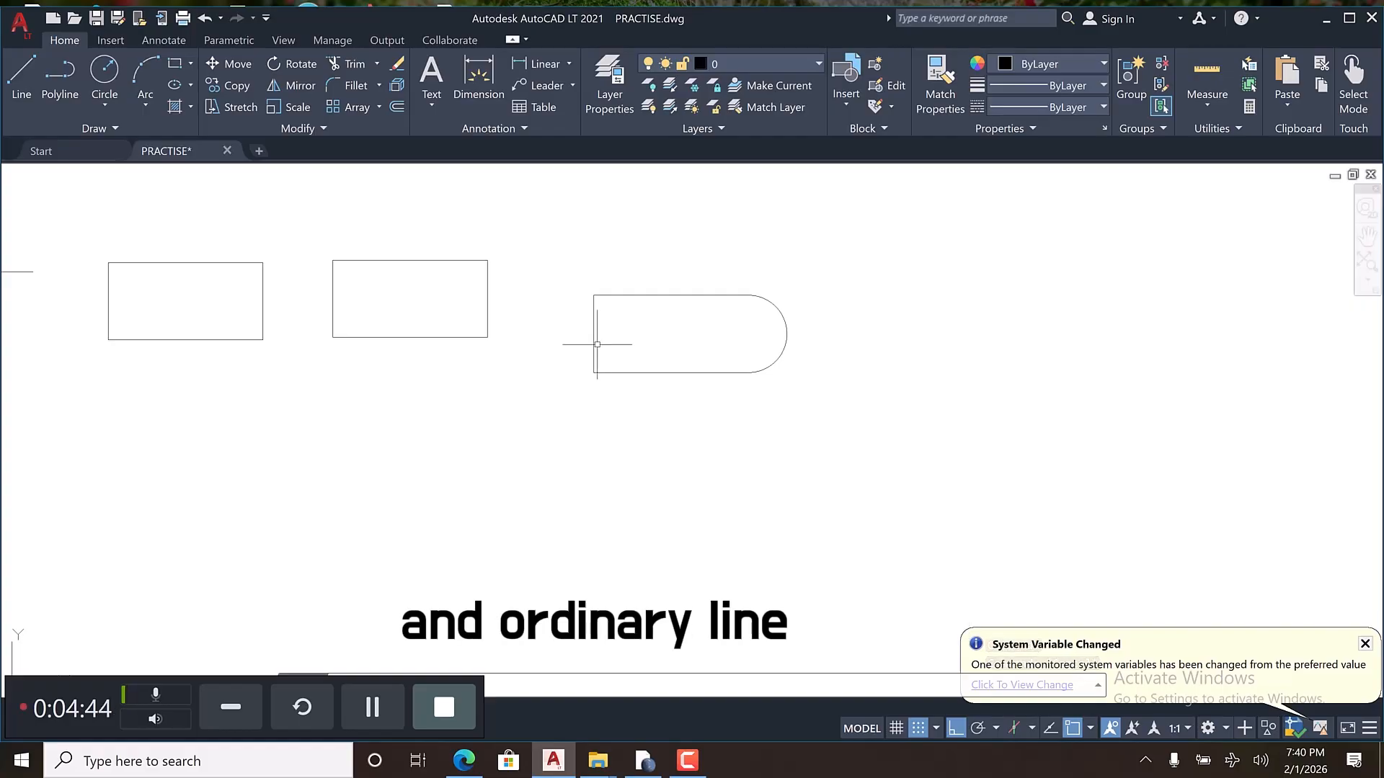
# Step: Apply the polyline Curve Fit option to the closed arc-ended shape
pyautogui.click(624, 296)
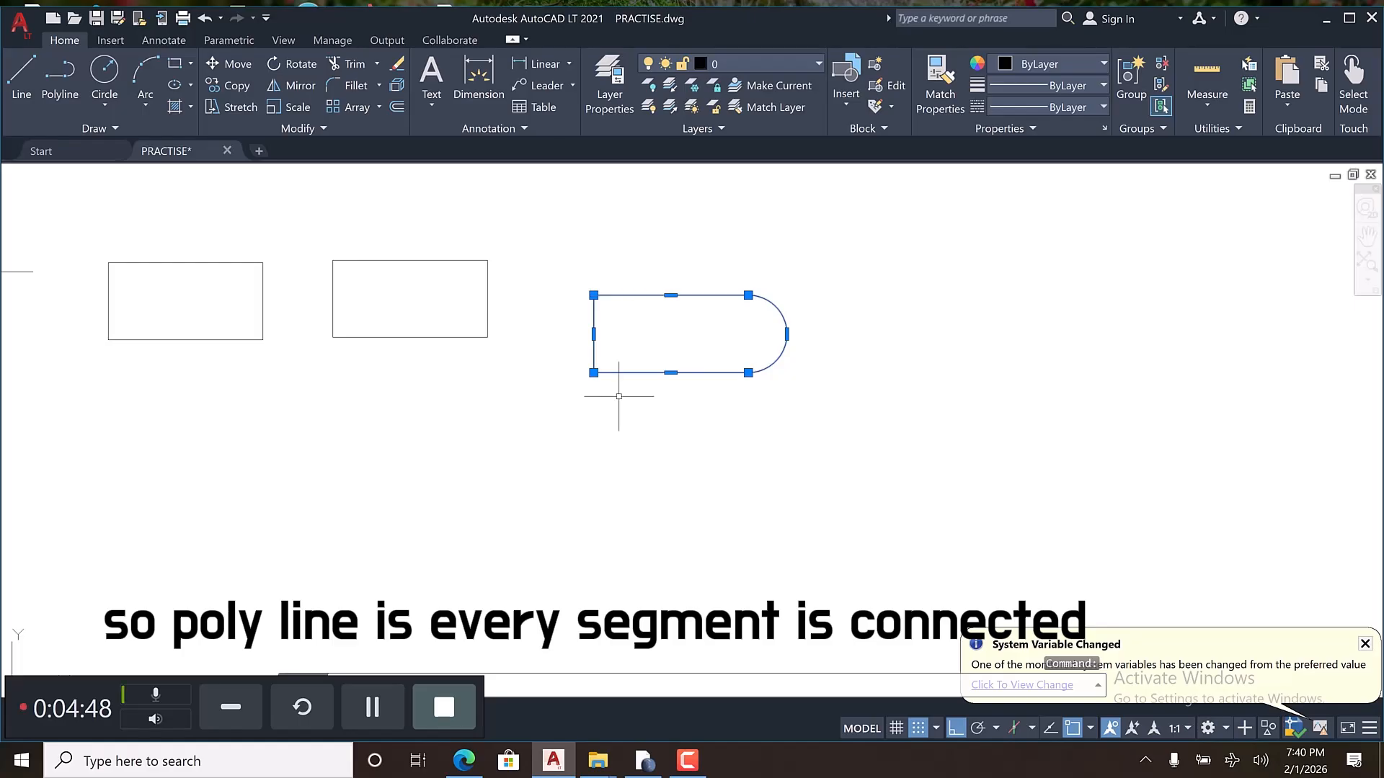
pyautogui.scroll(4, 587, 324)
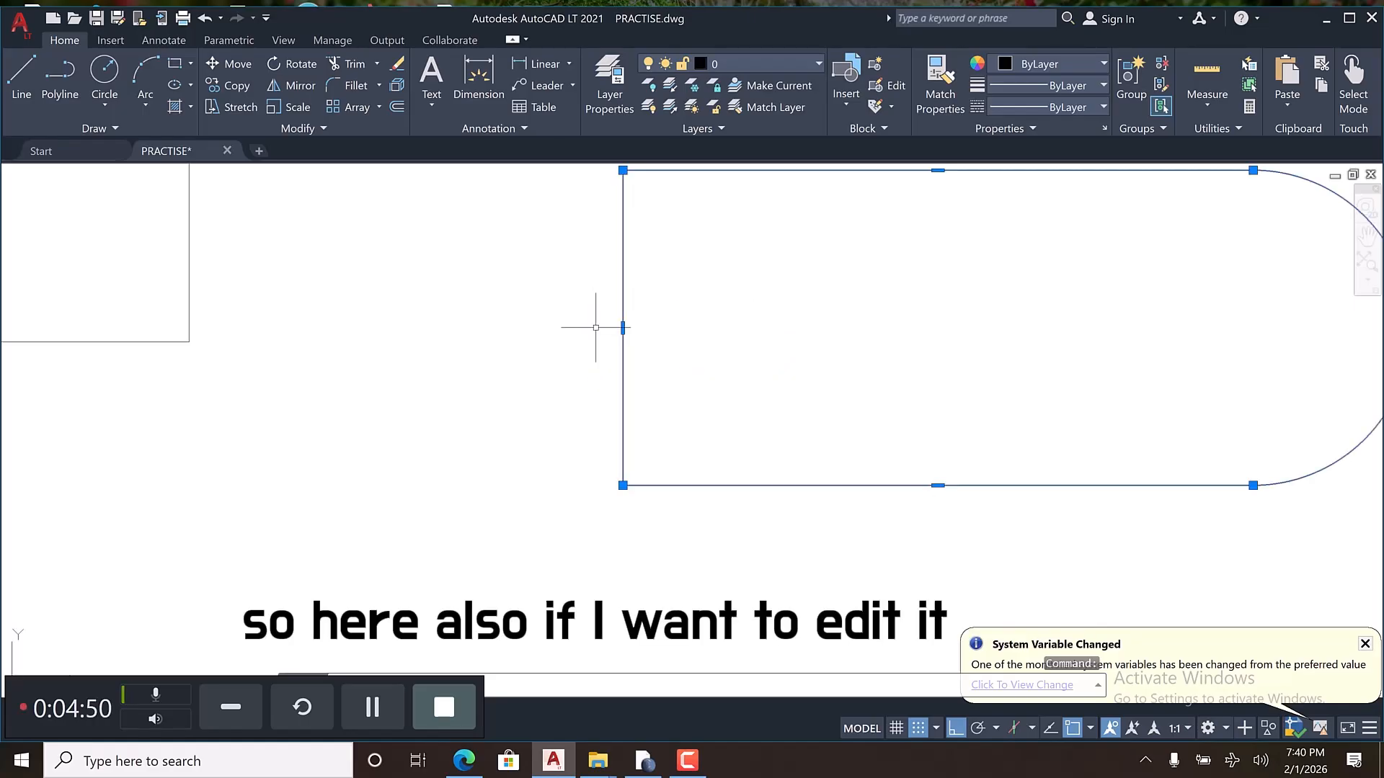
pyautogui.scroll(-2, 586, 331)
pyautogui.scroll(2, 588, 348)
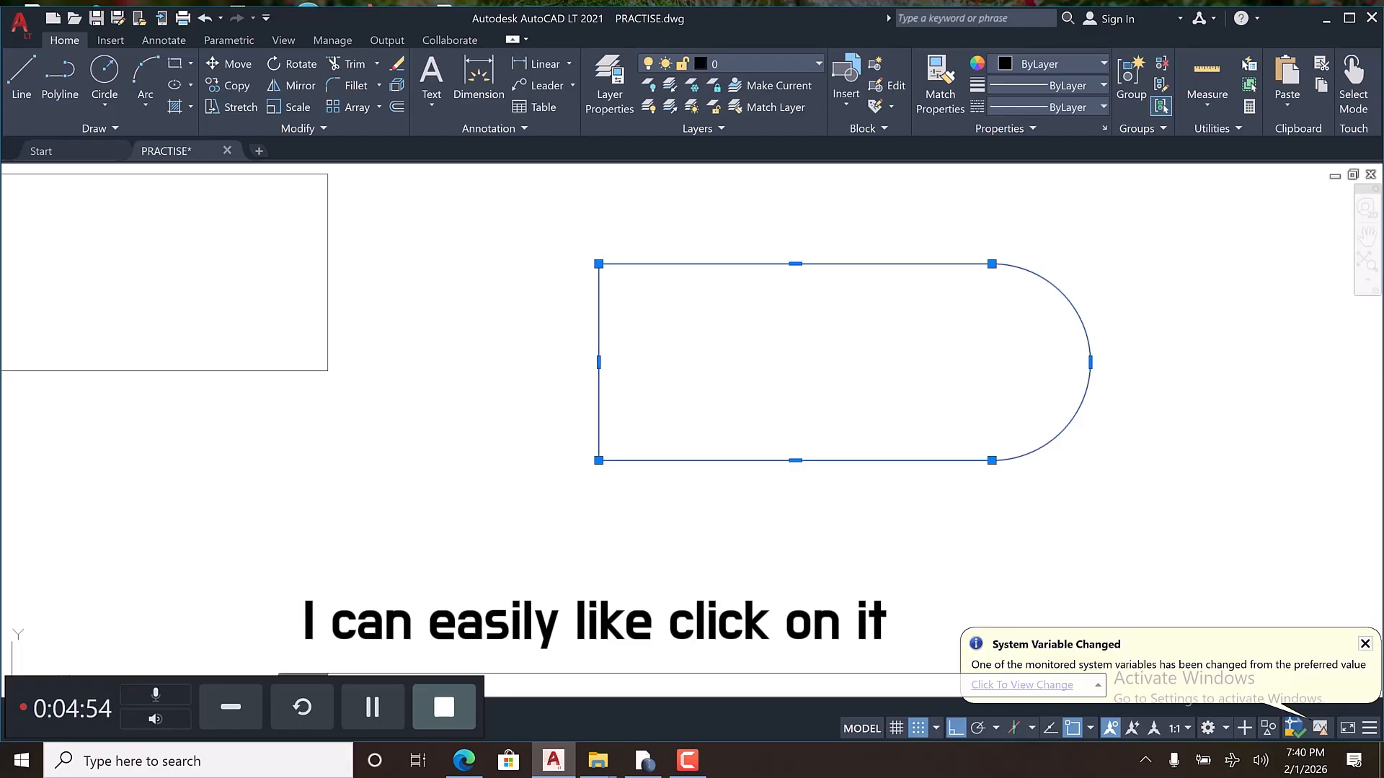
pyautogui.rightClick(588, 343)
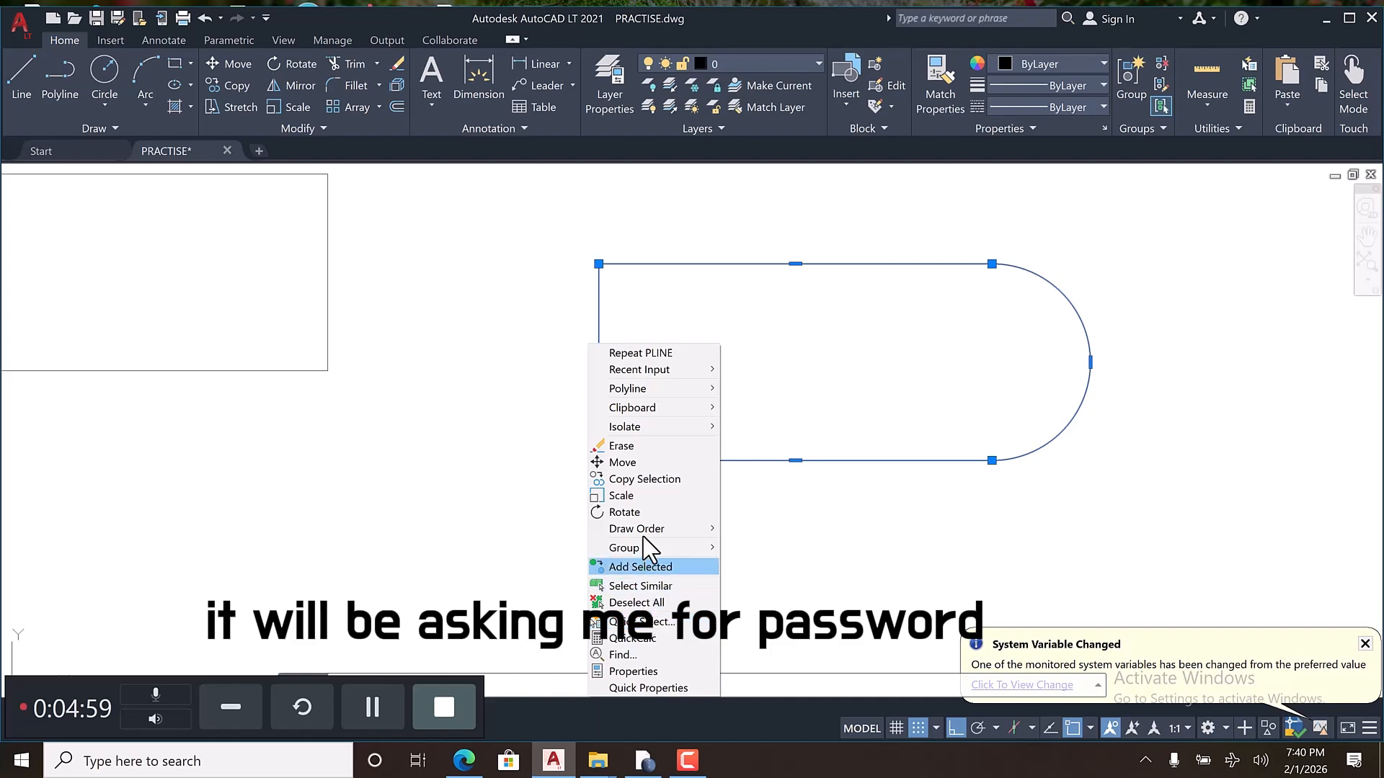
pyautogui.moveTo(646, 393)
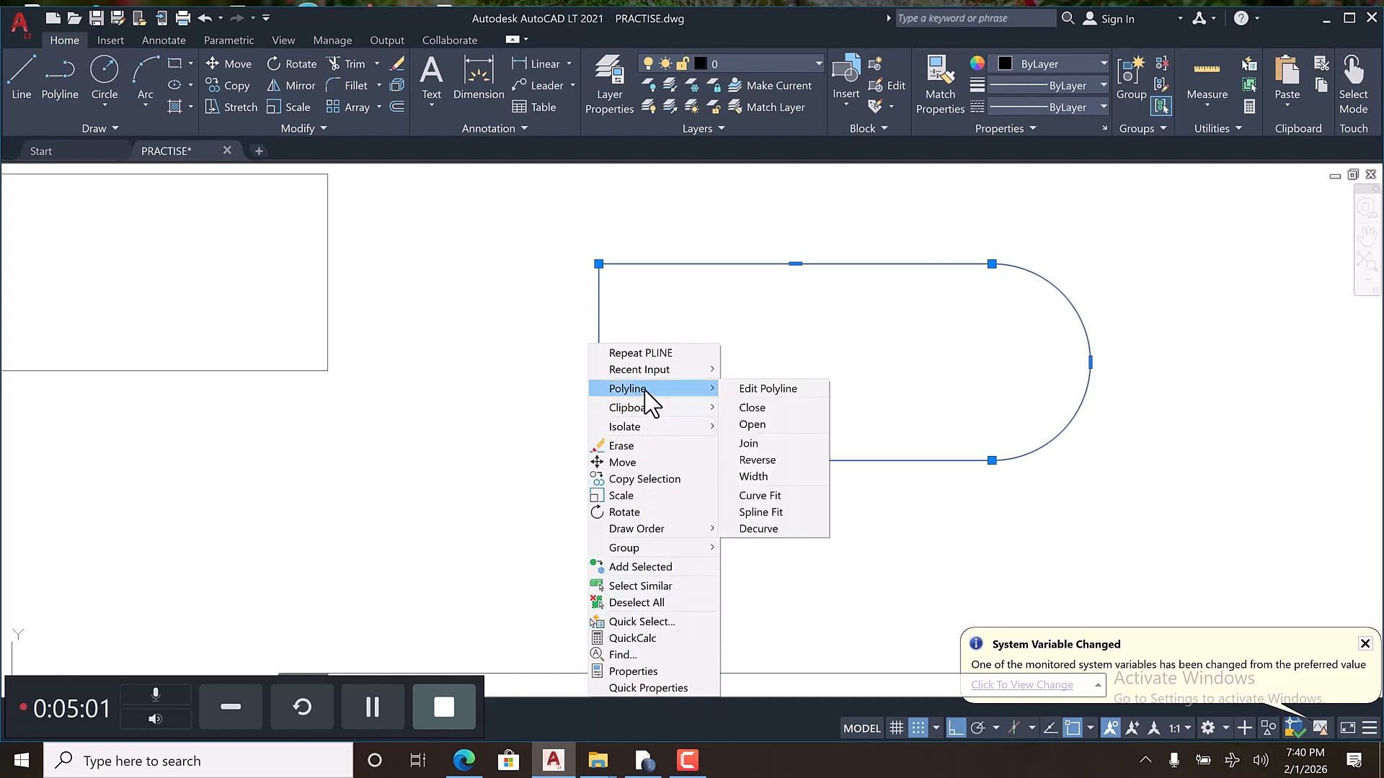
pyautogui.click(767, 496)
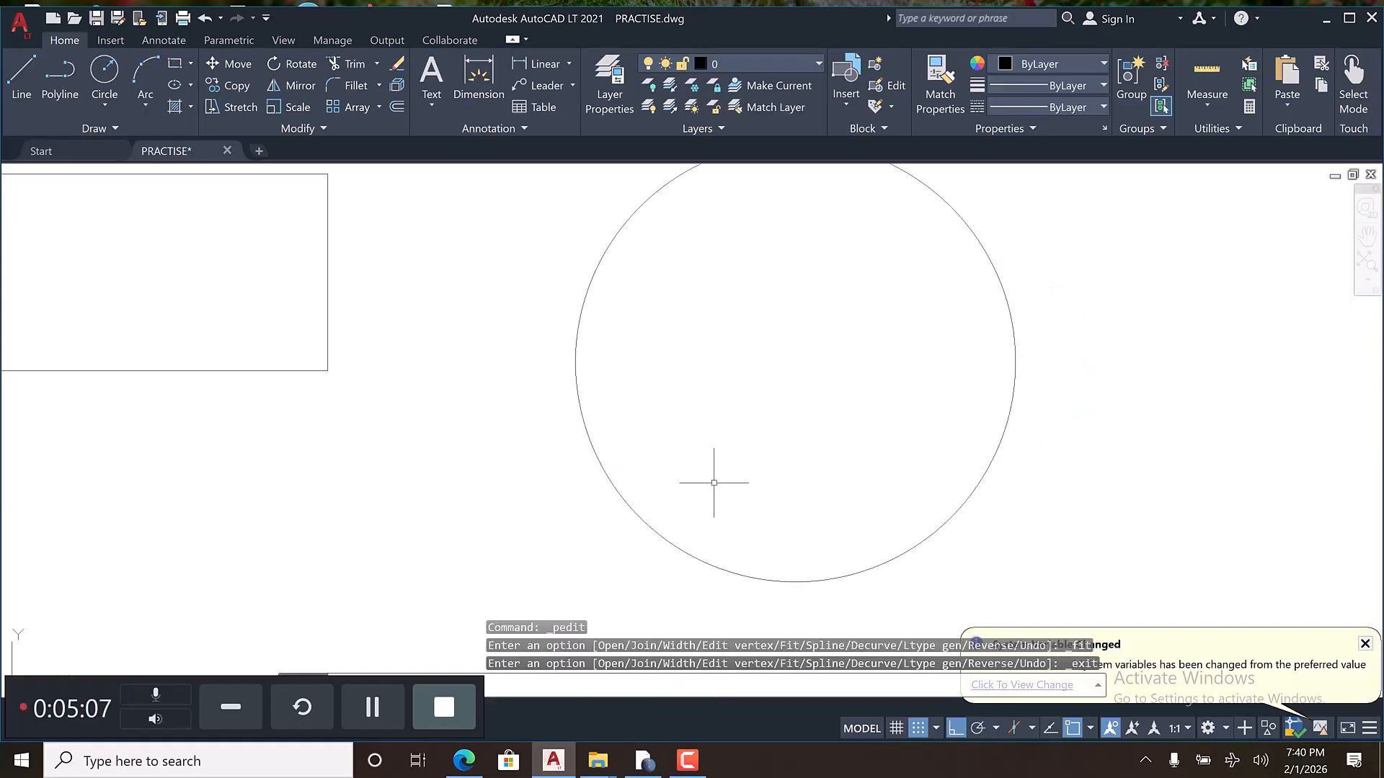
# Step: Select the lower edge of the line-drawn rectangle to check how it is selected, and clear the selection
pyautogui.scroll(-2, 713, 483)
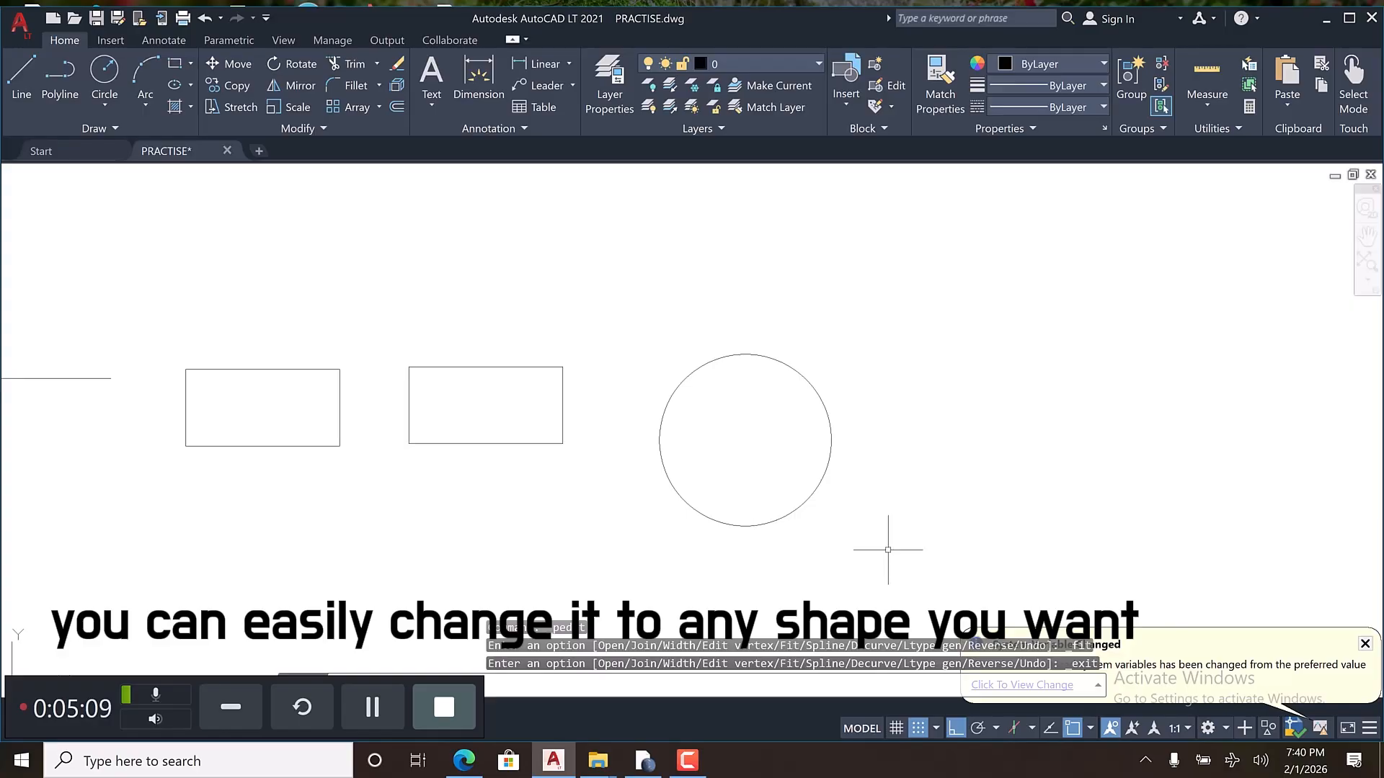
pyautogui.moveTo(767, 526); pyautogui.dragTo(712, 514, button='middle')
pyautogui.scroll(-2, 668, 485)
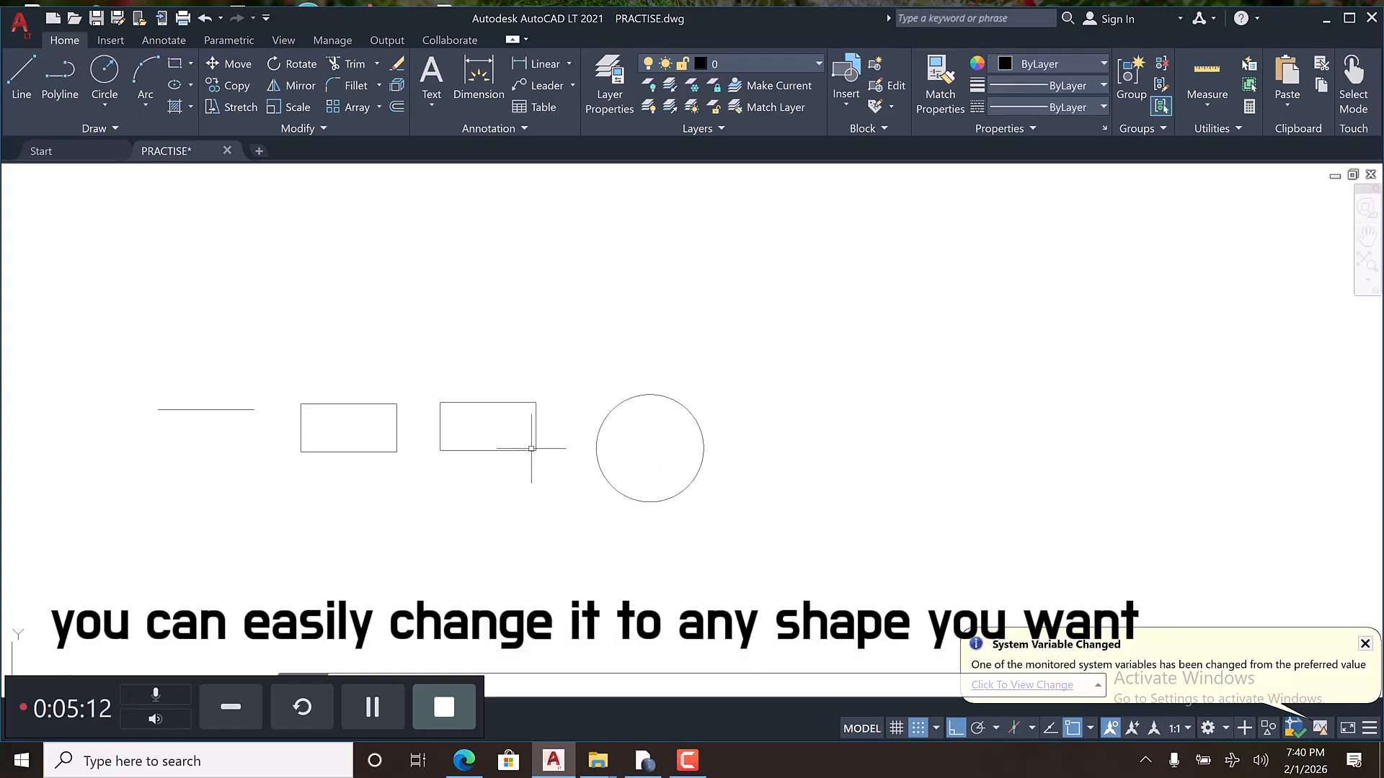
pyautogui.click(496, 452)
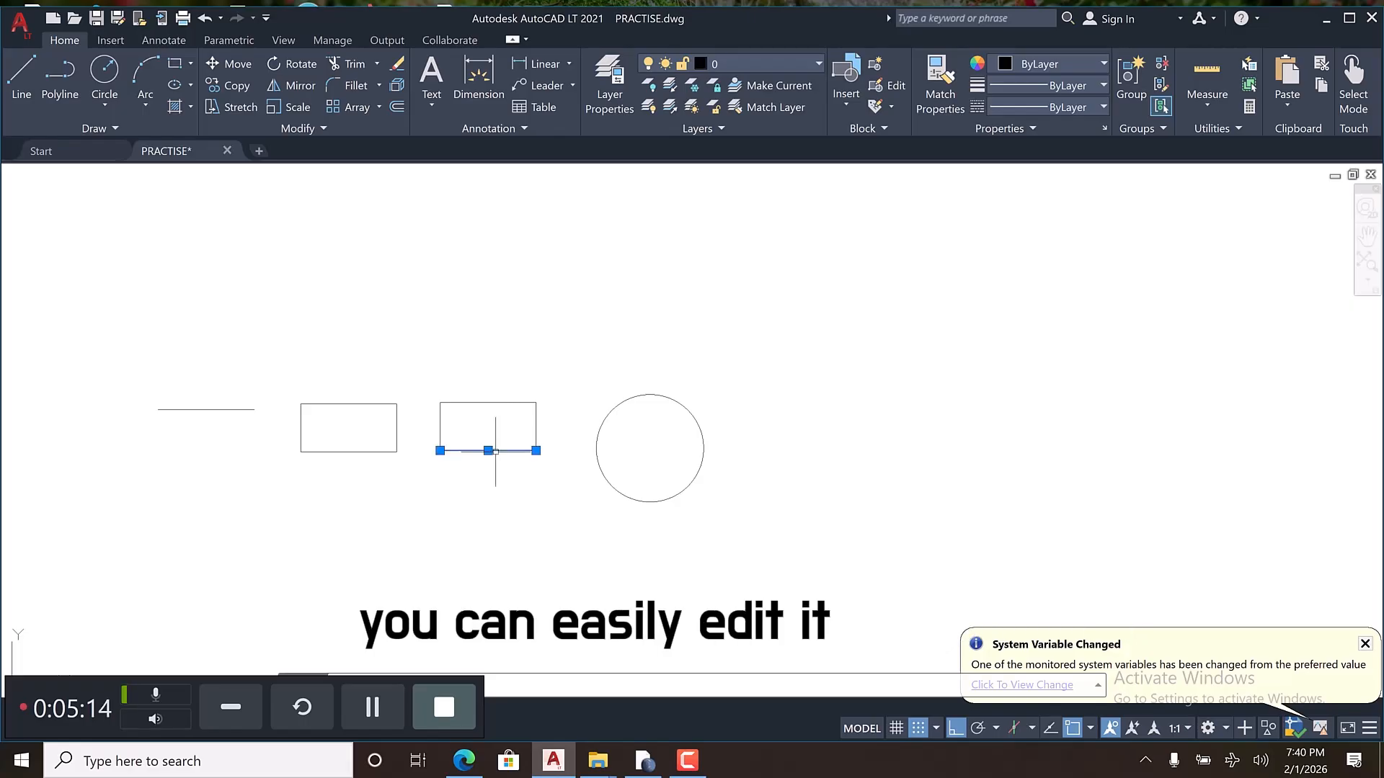
pyautogui.press('Escape')
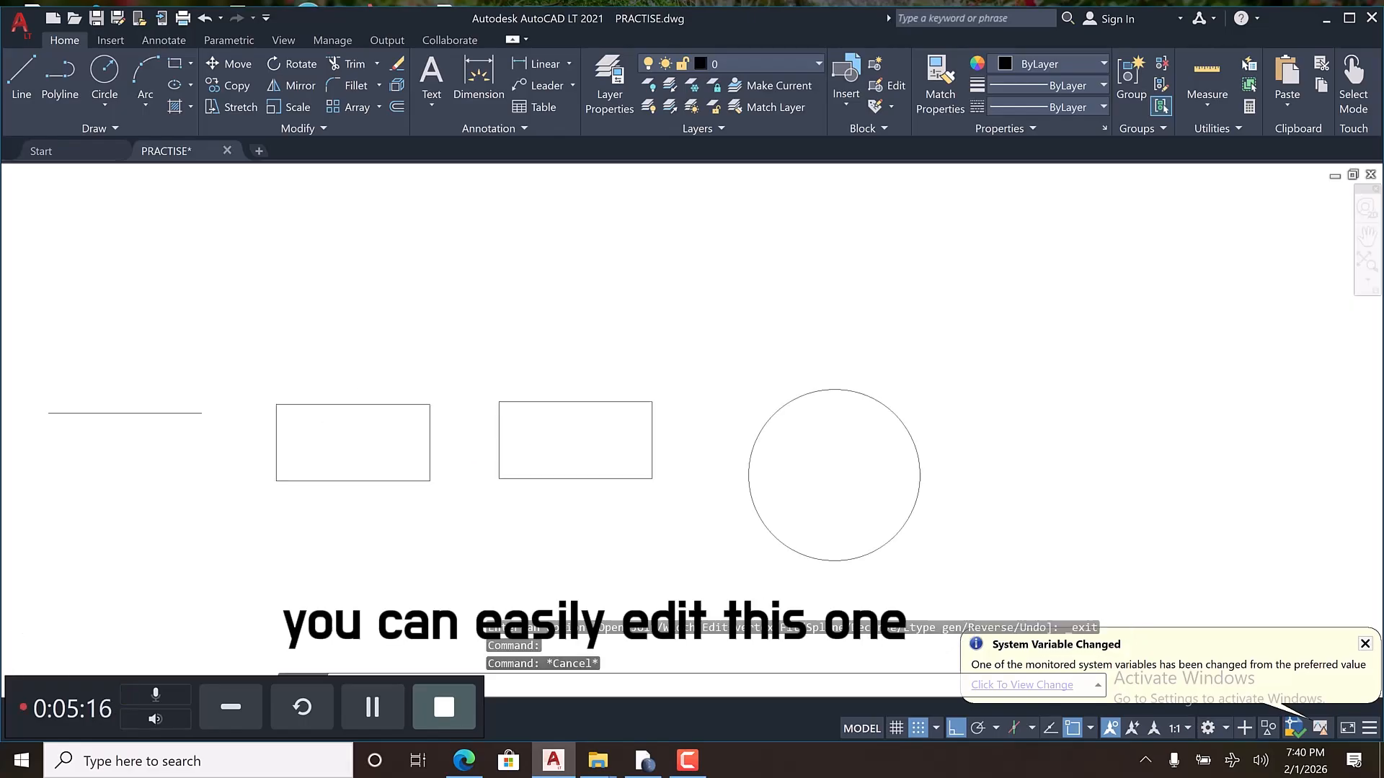
# Step: Apply the polyline Curve Fit option to the rectangle drawn with Polyline
pyautogui.scroll(4, 339, 403)
pyautogui.click(339, 405)
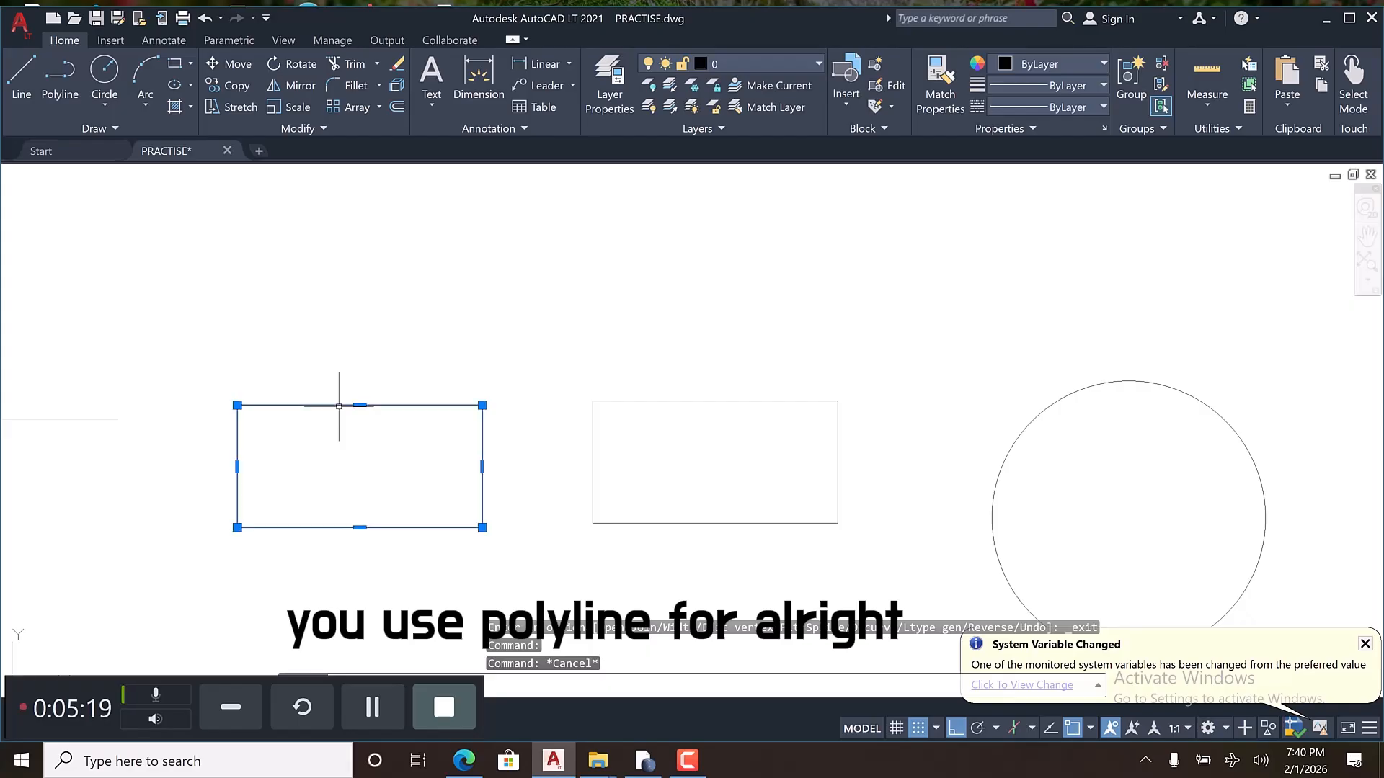
pyautogui.rightClick(339, 405)
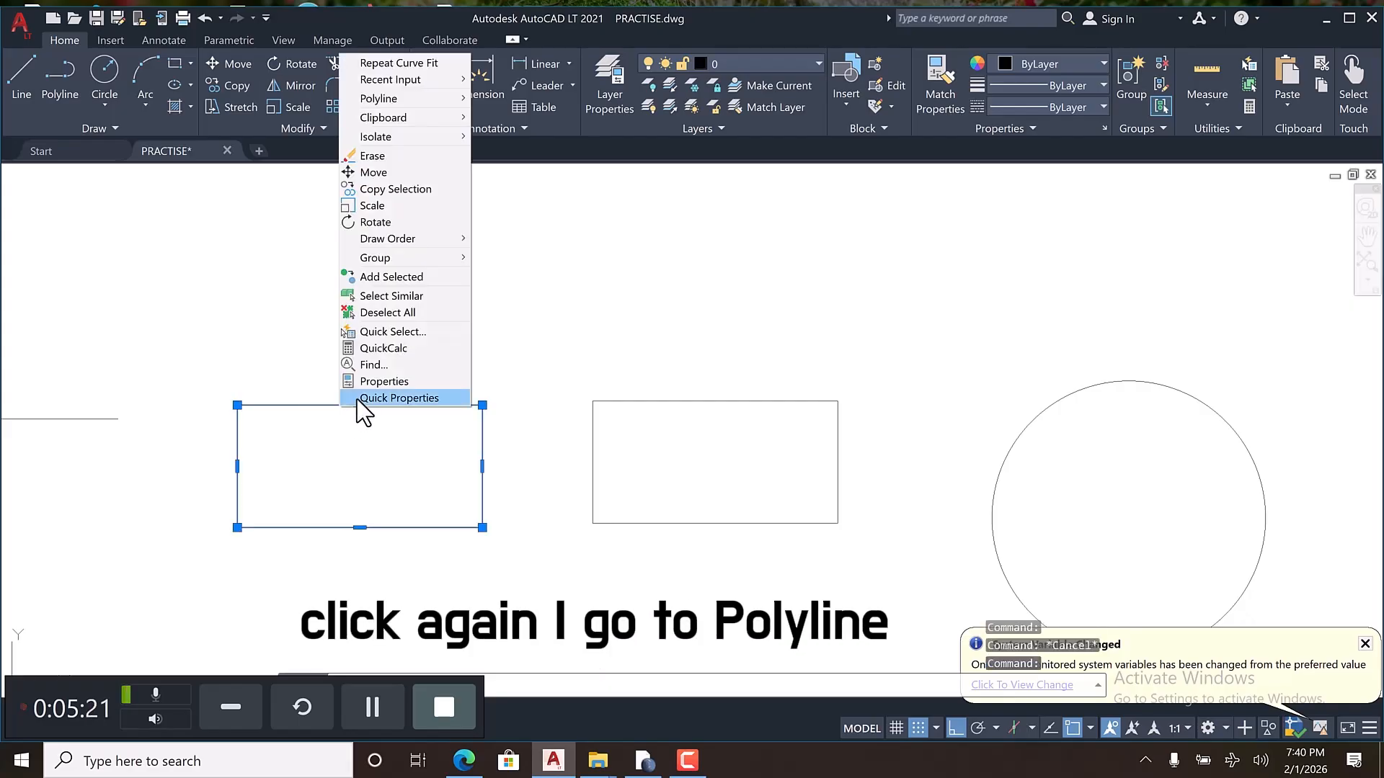
pyautogui.moveTo(402, 121)
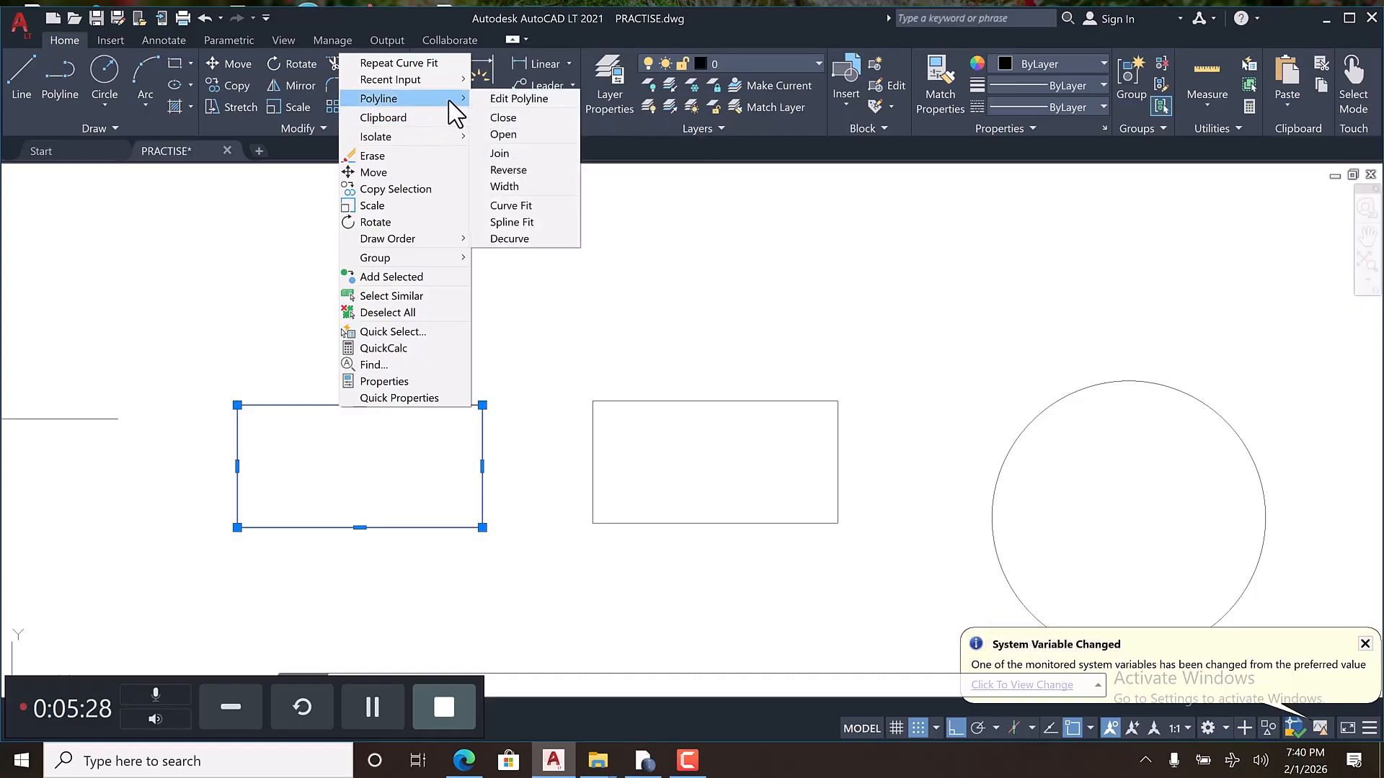
pyautogui.click(514, 210)
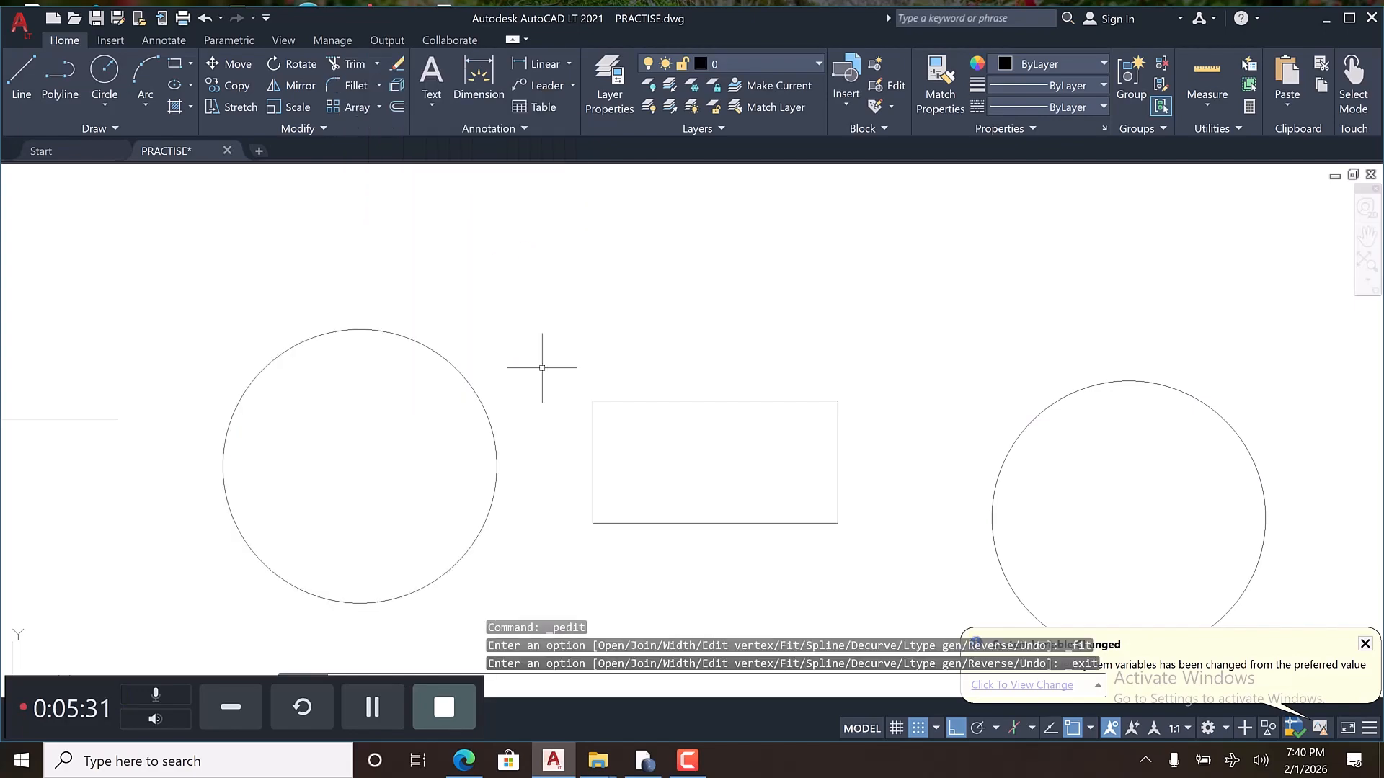
pyautogui.scroll(-4, 490, 400)
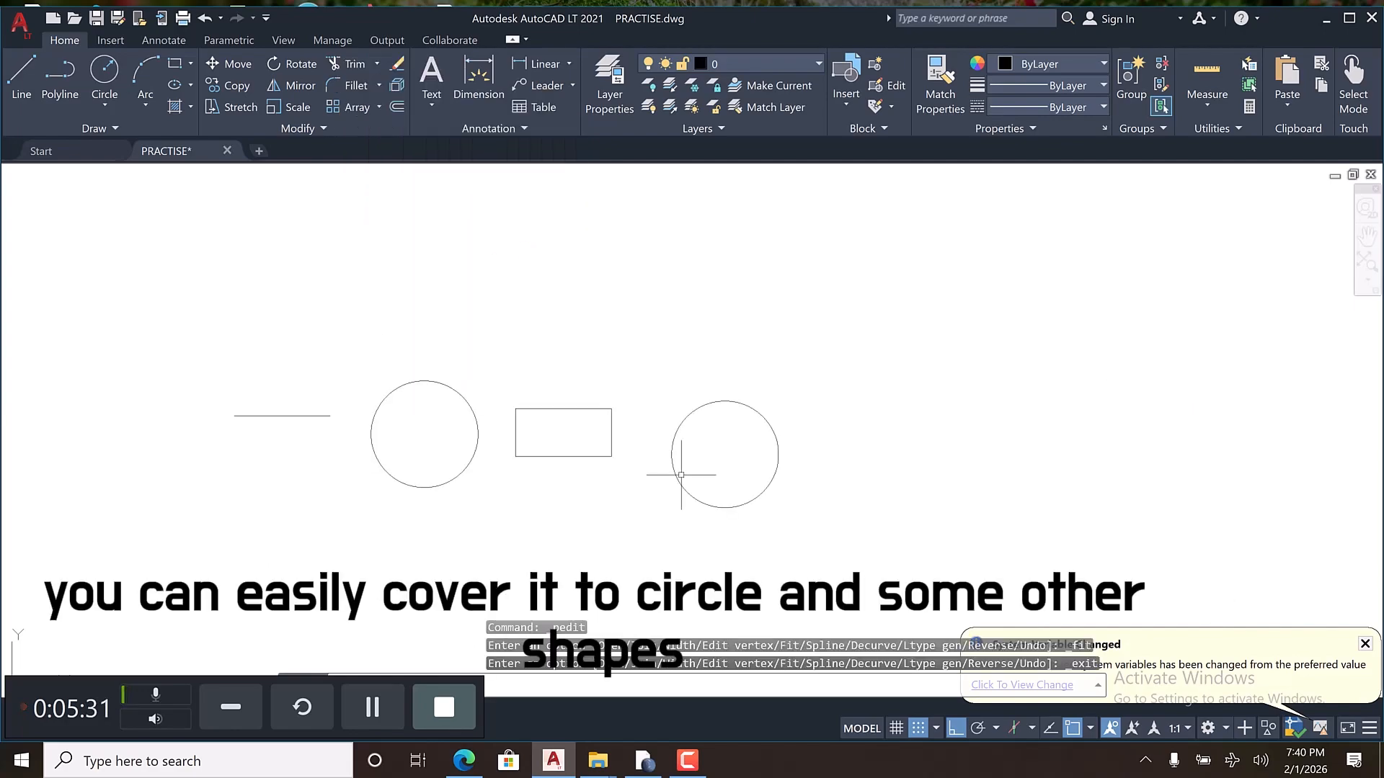
pyautogui.scroll(2, 627, 454)
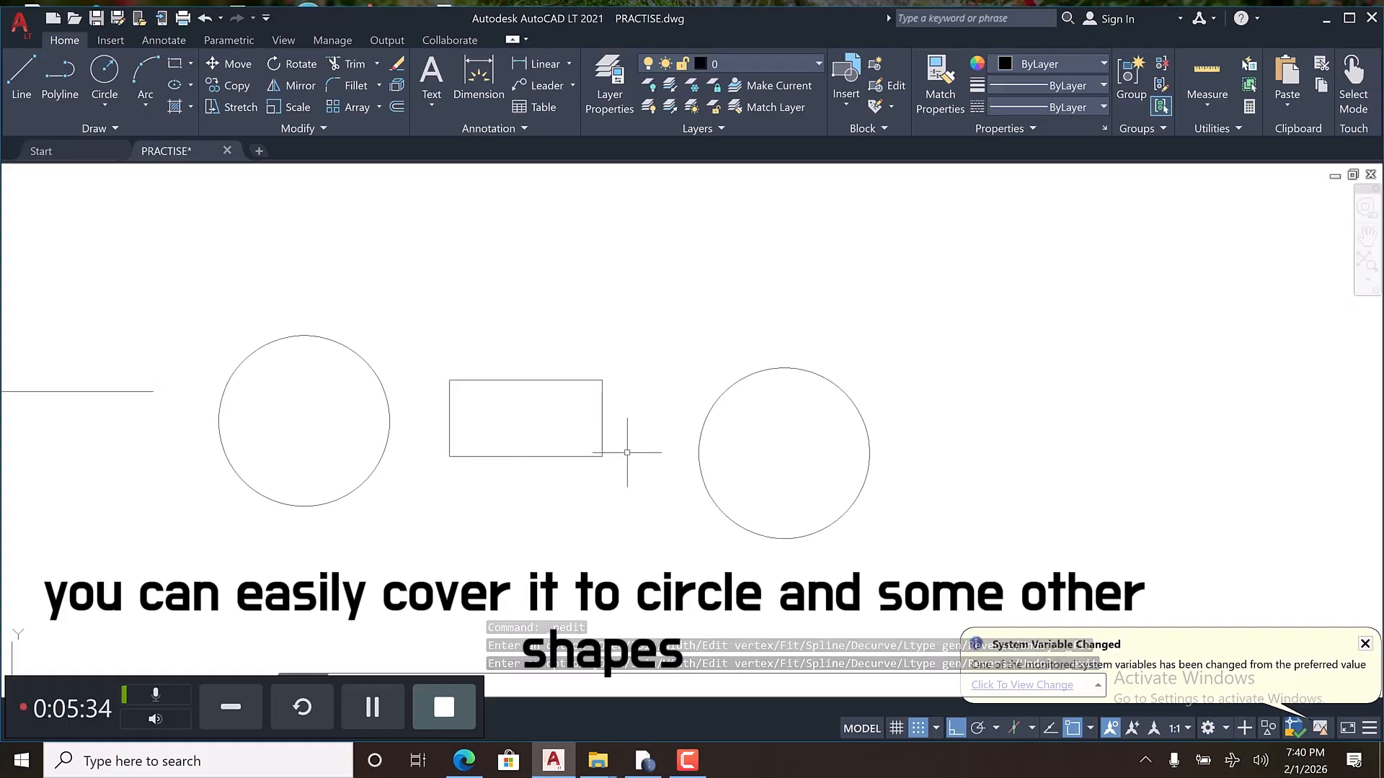